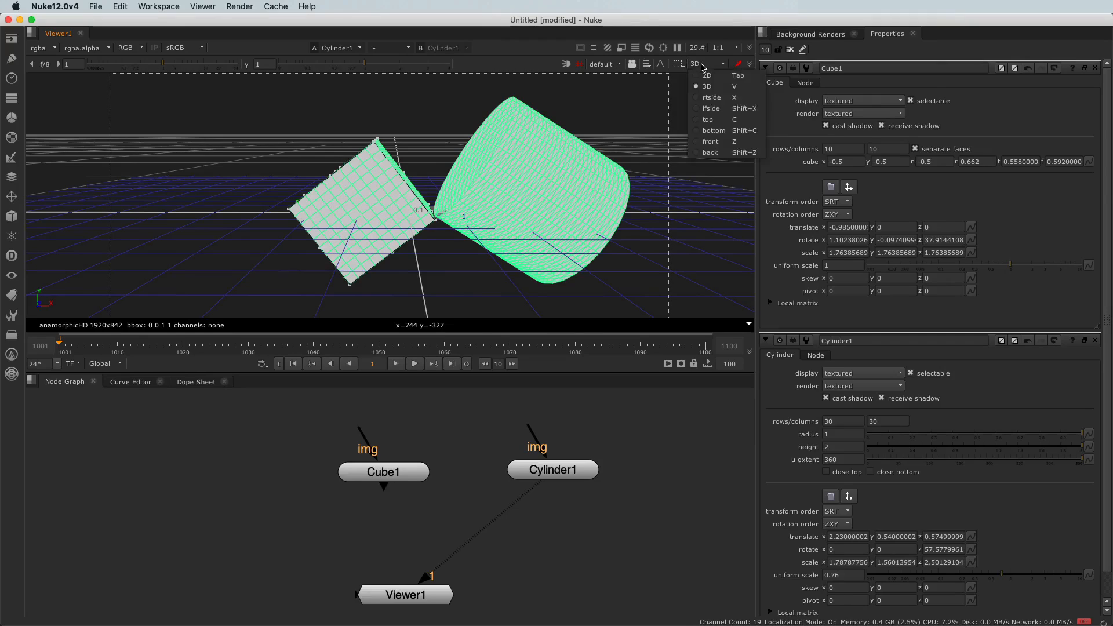
# Switch the viewer to 2D and move the cube and cylinder nodes to free space above the viewer node
pyautogui.click(705, 72)
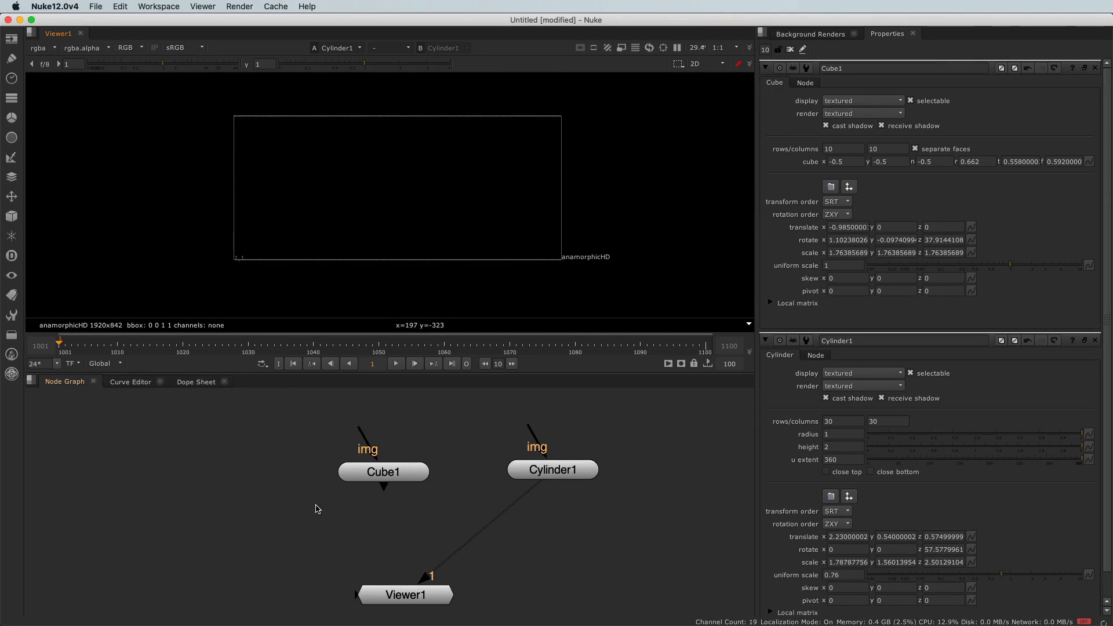
pyautogui.moveTo(322, 465); pyautogui.dragTo(258, 459, button='middle')
pyautogui.moveTo(234, 418); pyautogui.dragTo(637, 518)
pyautogui.moveTo(476, 468); pyautogui.dragTo(392, 443)
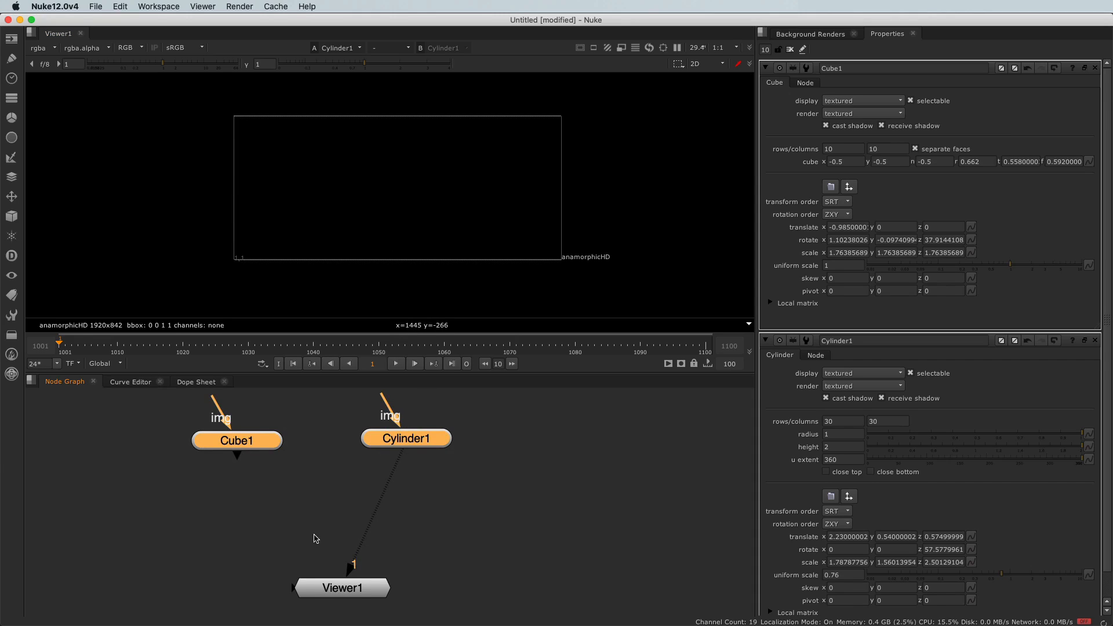
pyautogui.moveTo(317, 540); pyautogui.dragTo(315, 502, button='middle')
pyautogui.click(314, 501)
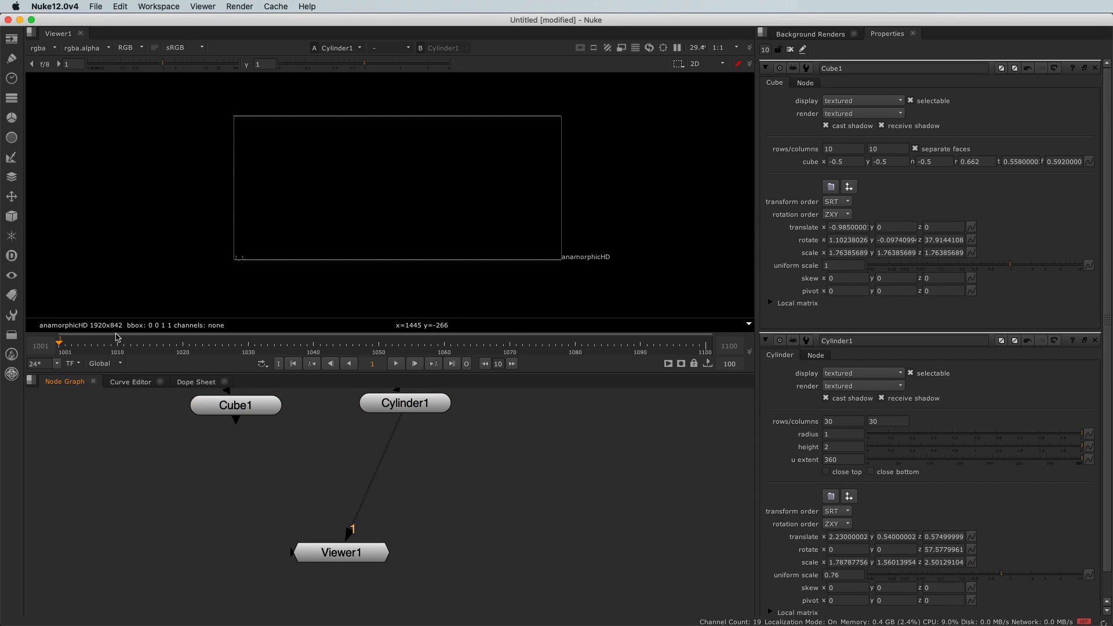
# Add a ScanlineRender node between the geometry and the viewer node, moving the viewer node down to make room
pyautogui.click(11, 220)
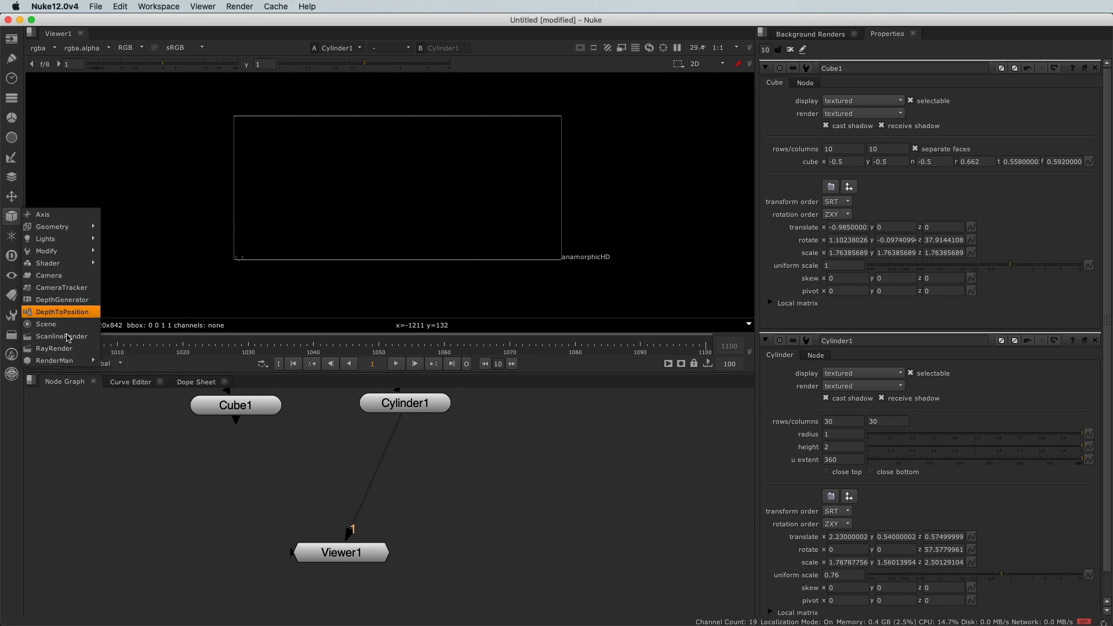
pyautogui.click(61, 337)
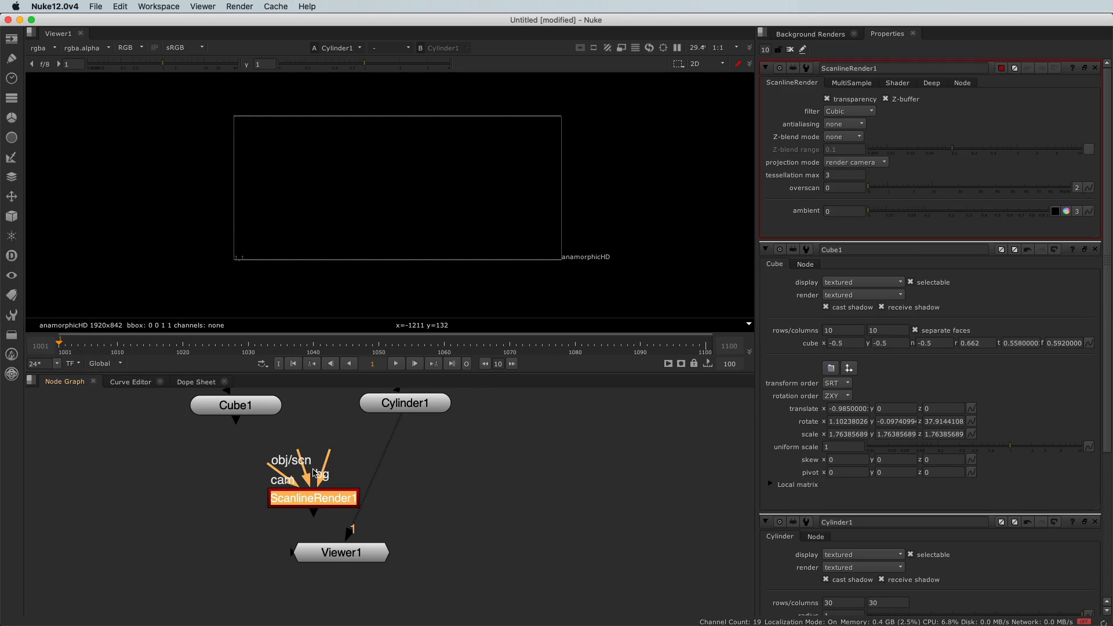
pyautogui.moveTo(323, 551); pyautogui.dragTo(356, 587)
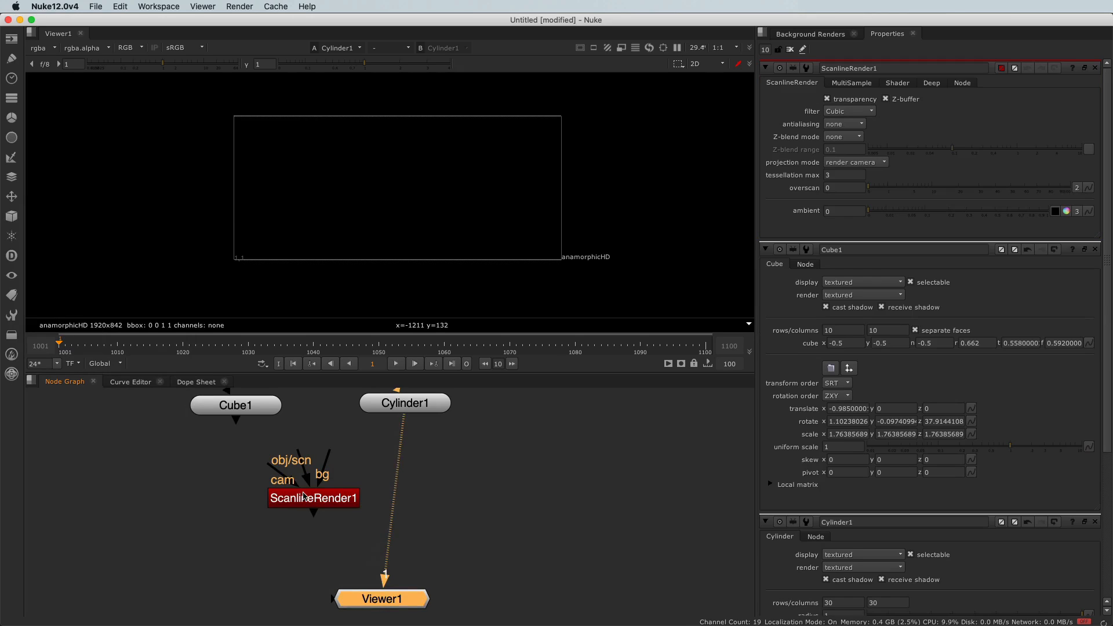
pyautogui.moveTo(304, 496); pyautogui.dragTo(301, 521)
pyautogui.moveTo(288, 515); pyautogui.dragTo(285, 533, button='middle')
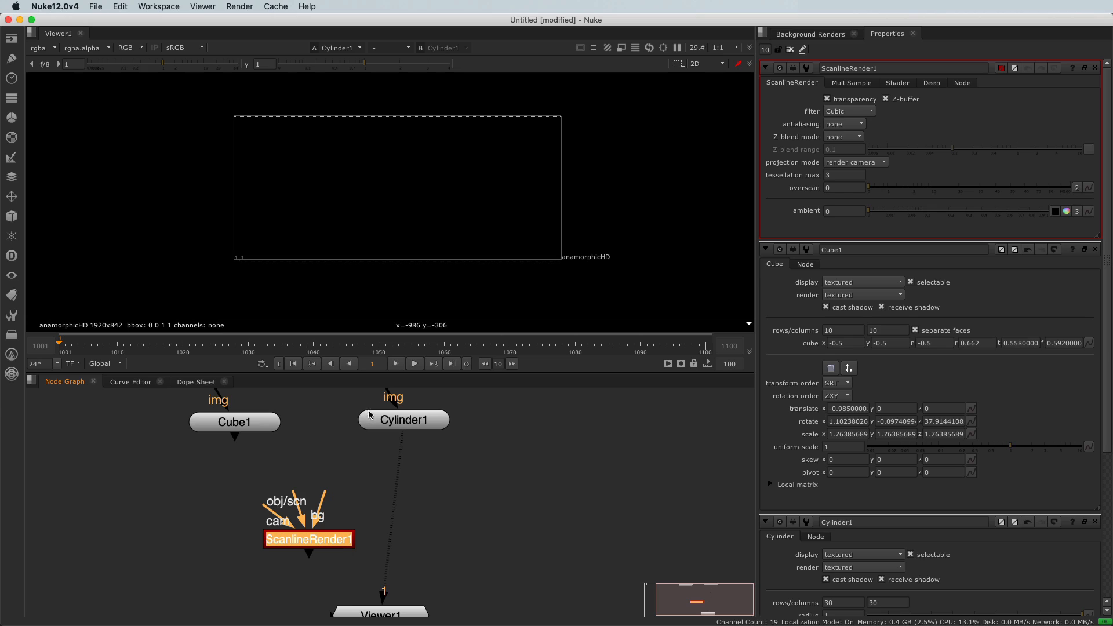
pyautogui.moveTo(305, 542); pyautogui.dragTo(308, 538)
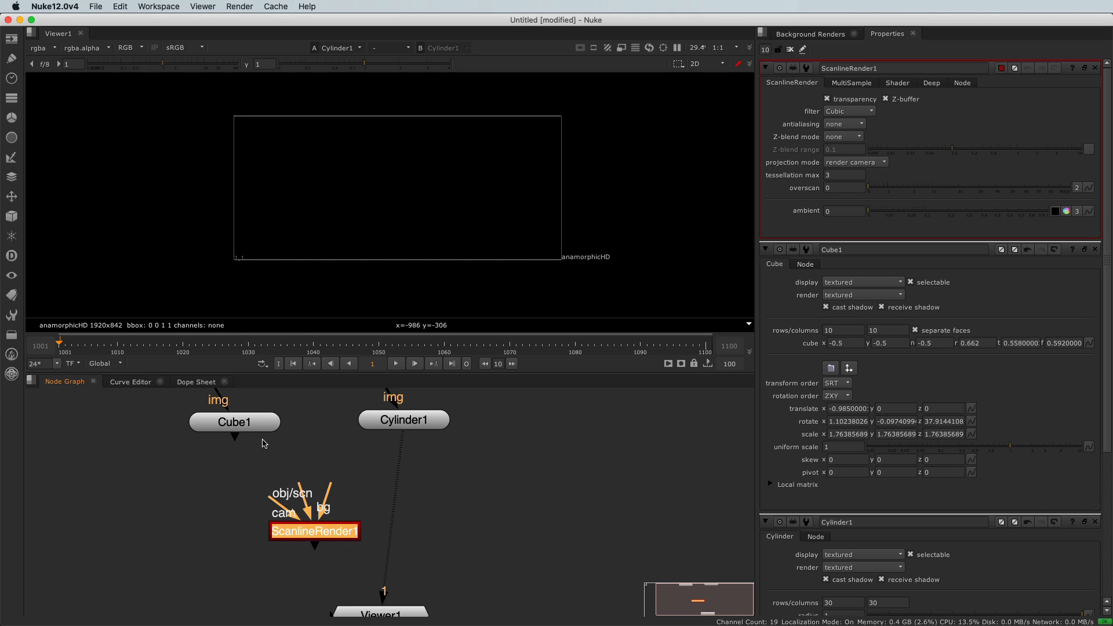
pyautogui.moveTo(292, 577); pyautogui.dragTo(266, 548, button='middle')
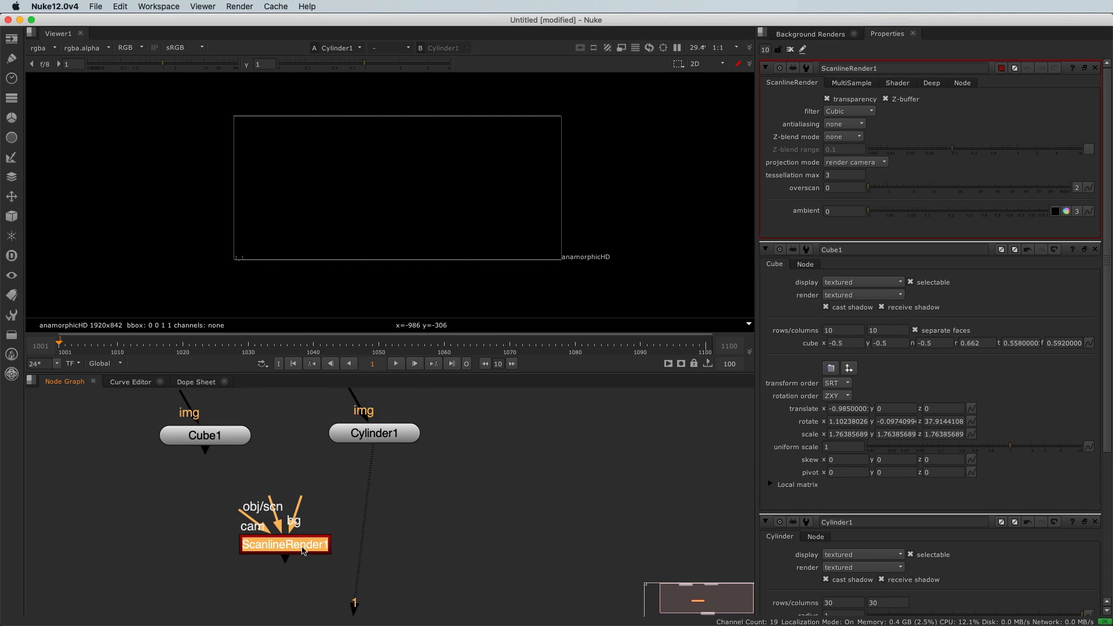
# Connect the cube to the ScanlineRender's obj/scn input, feed the render into the viewer, and line up these nodes
pyautogui.moveTo(307, 550); pyautogui.dragTo(255, 562)
pyautogui.moveTo(241, 524); pyautogui.dragTo(226, 439)
pyautogui.moveTo(226, 439); pyautogui.dragTo(264, 431)
pyautogui.moveTo(371, 450); pyautogui.dragTo(254, 580)
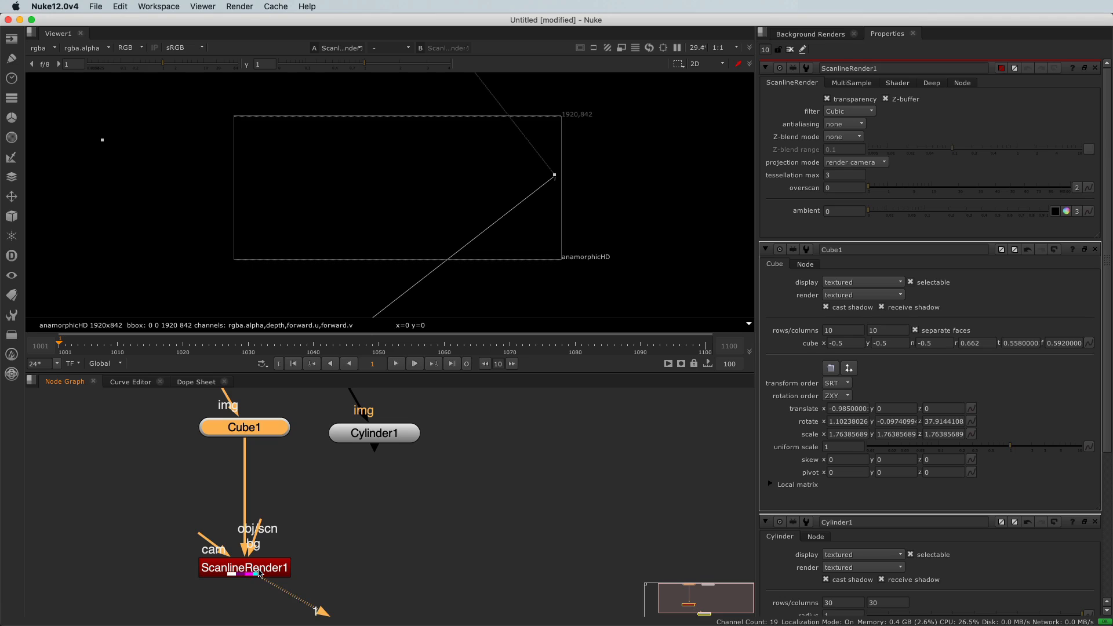
pyautogui.scroll(-4, 440, 497)
pyautogui.moveTo(422, 523); pyautogui.dragTo(474, 499, button='middle')
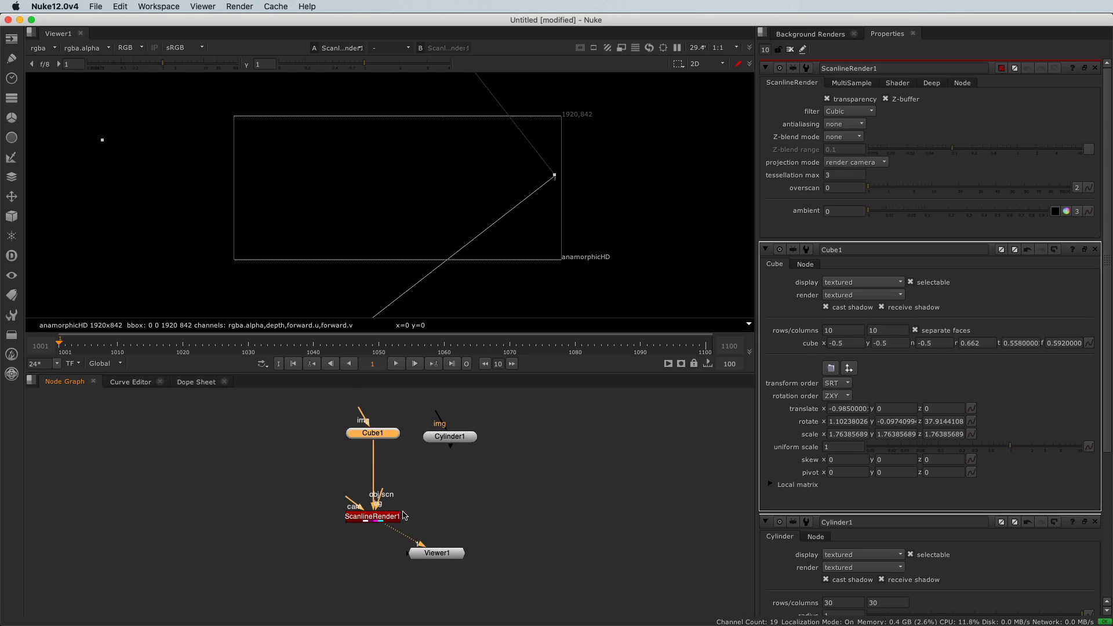
pyautogui.moveTo(453, 548); pyautogui.dragTo(394, 564)
# Add a Camera node beside the cube and connect it to the ScanlineRender's cam input
pyautogui.scroll(4, 362, 523)
pyautogui.moveTo(348, 477); pyautogui.dragTo(204, 441)
pyautogui.click(205, 441)
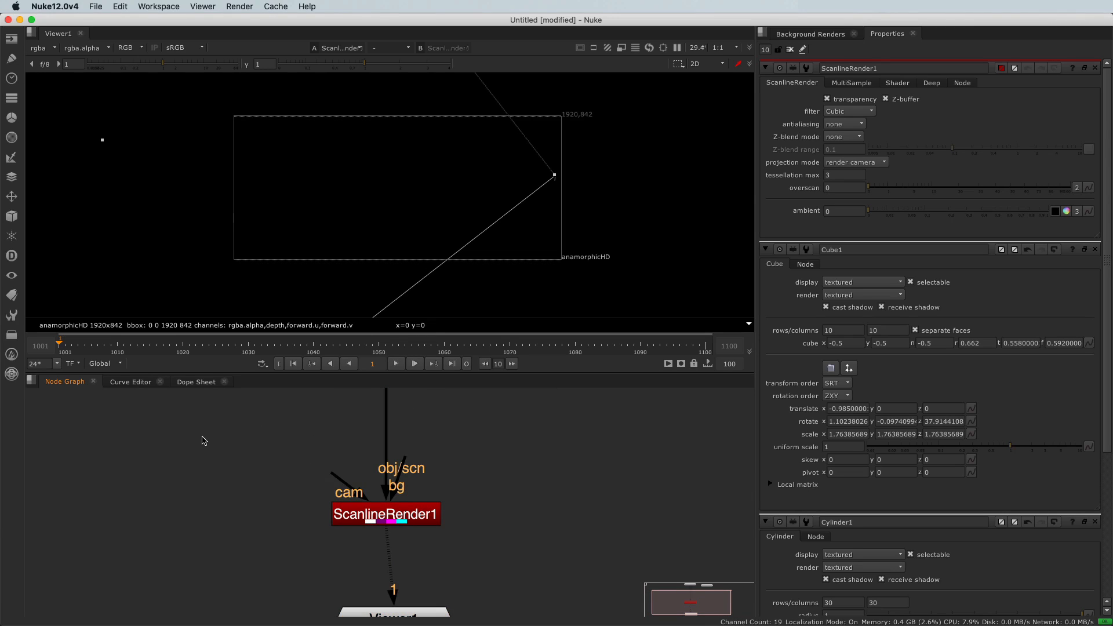
pyautogui.click(12, 218)
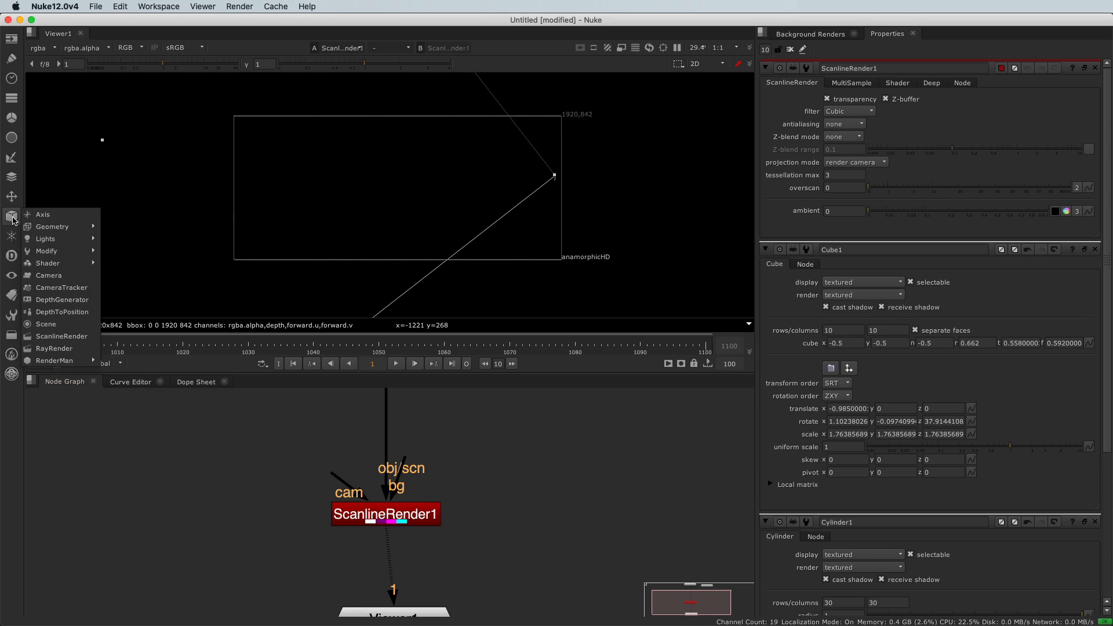
pyautogui.click(80, 277)
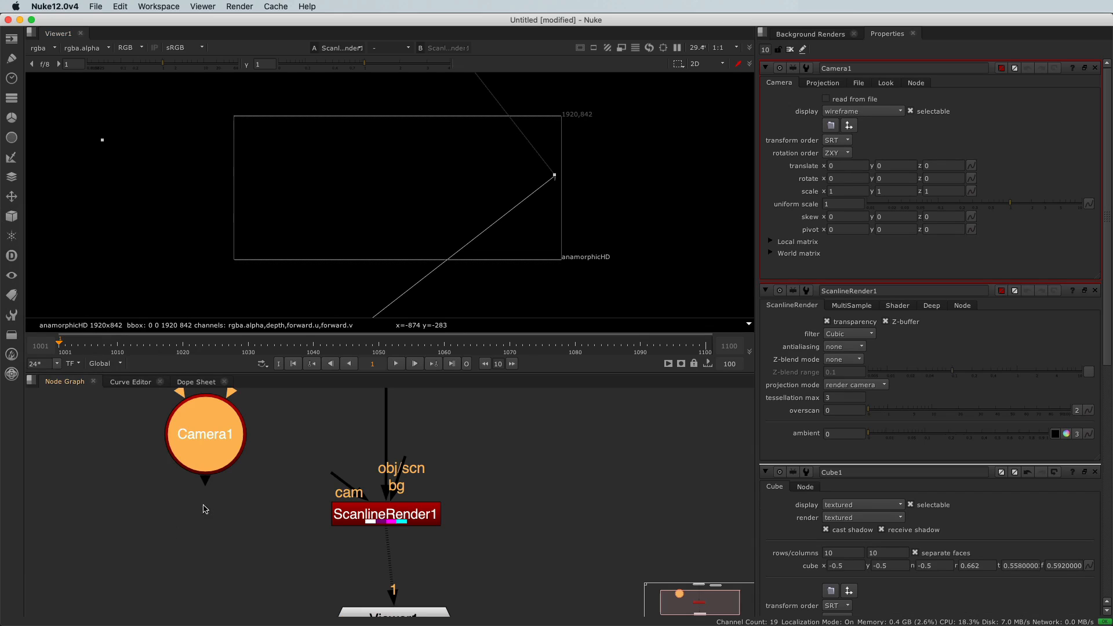
pyautogui.moveTo(223, 485); pyautogui.dragTo(239, 557, button='middle')
pyautogui.moveTo(218, 508); pyautogui.dragTo(178, 497)
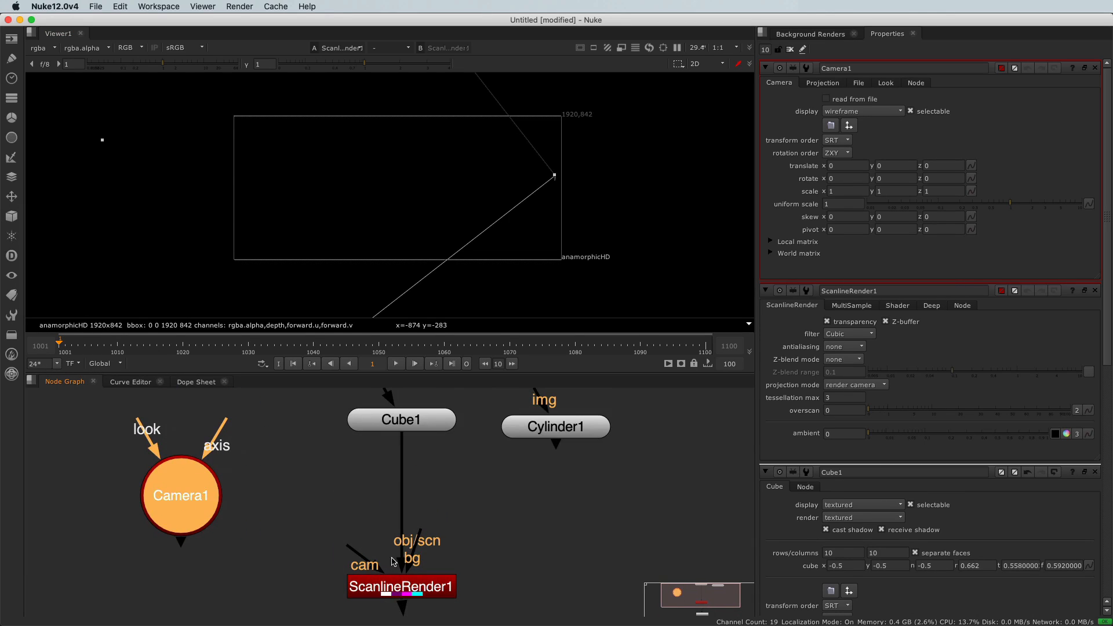
pyautogui.moveTo(359, 552); pyautogui.dragTo(194, 508)
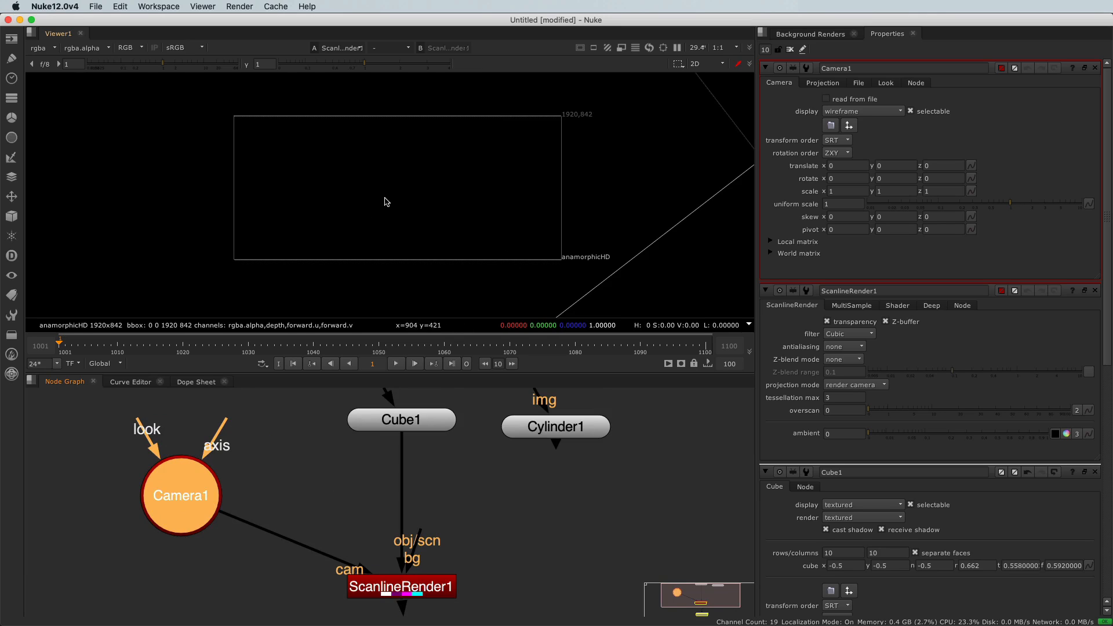
# Switch the viewer to 3D and pull the camera back from the cube along Z to about 13.14
pyautogui.scroll(-4, 340, 206)
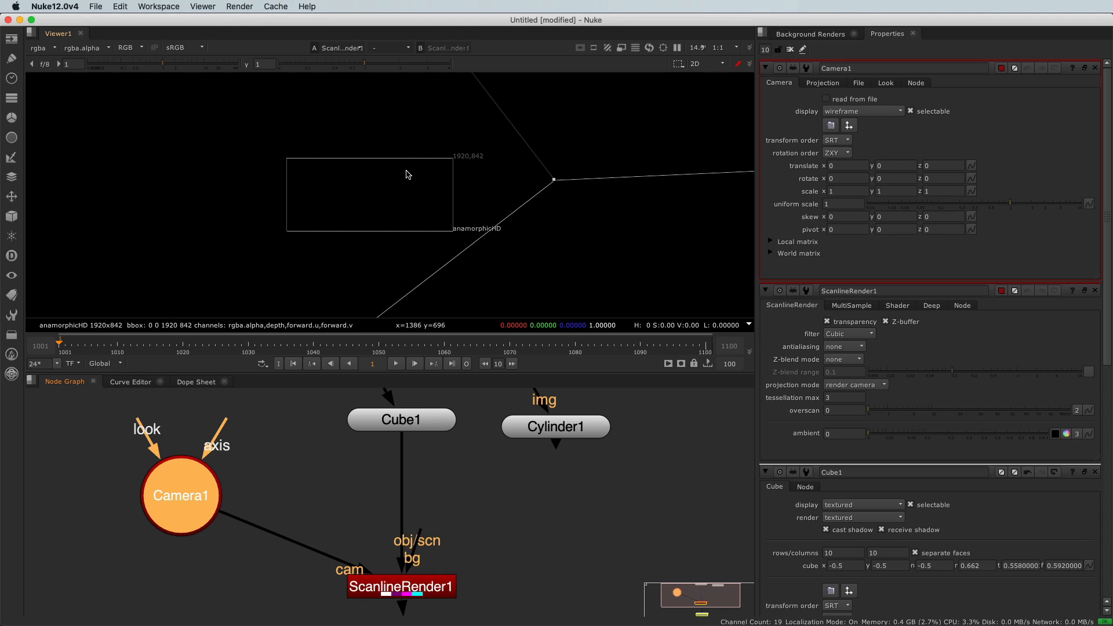
pyautogui.click(704, 64)
pyautogui.click(705, 82)
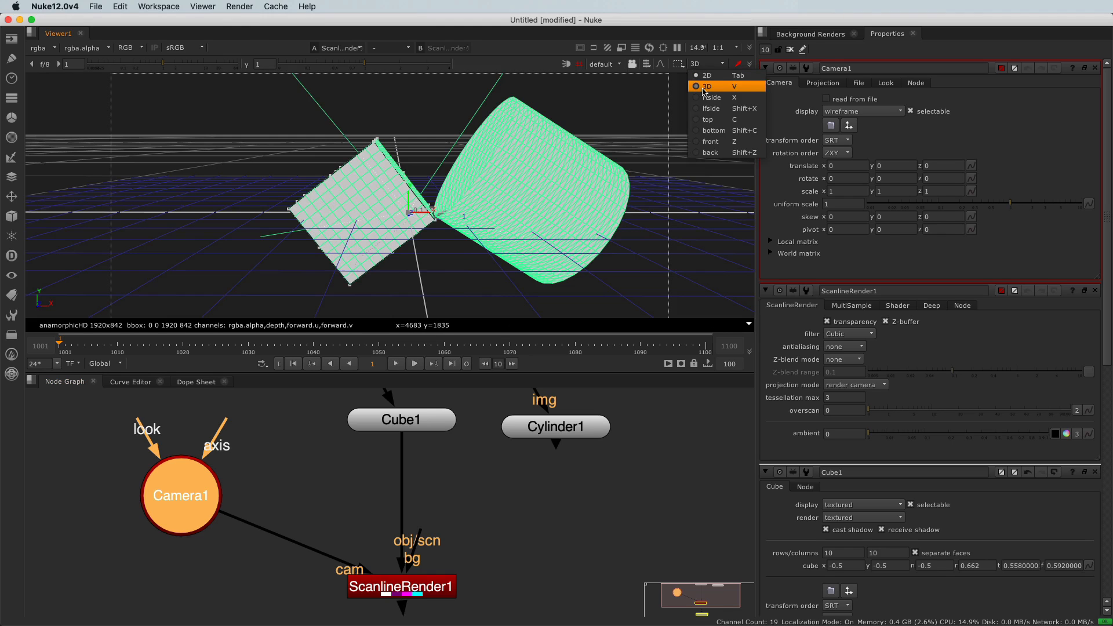
pyautogui.keyDown('ctrl'); pyautogui.moveTo(372, 261); pyautogui.dragTo(260, 253); pyautogui.keyUp('ctrl')
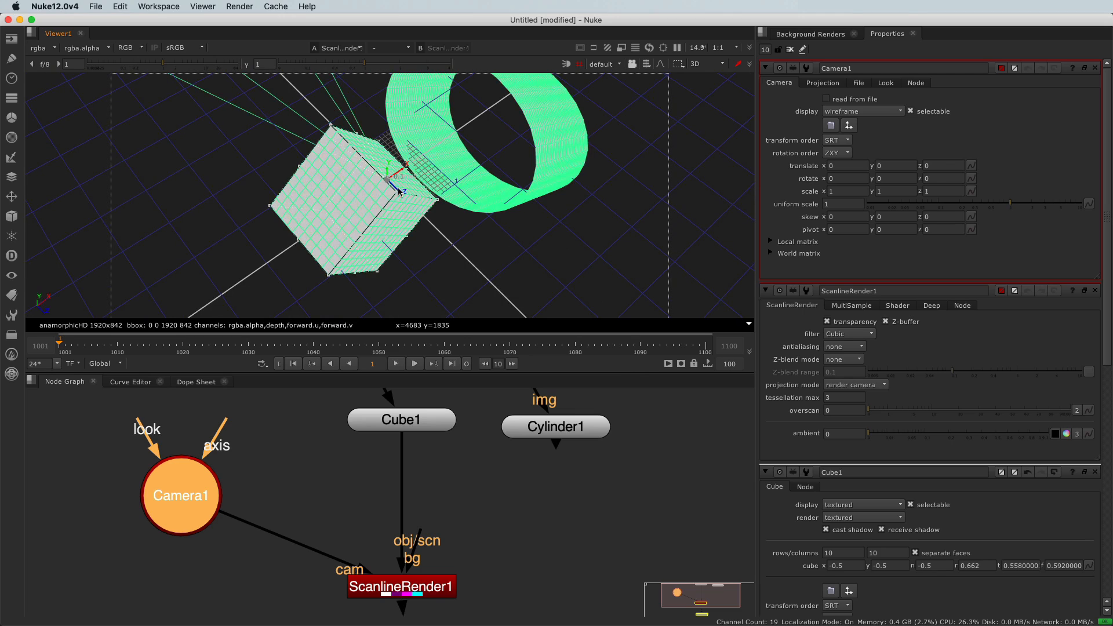
pyautogui.moveTo(397, 190); pyautogui.dragTo(366, 260)
pyautogui.scroll(-3, 491, 267)
pyautogui.scroll(-1, 492, 271)
pyautogui.keyDown('super'); pyautogui.moveTo(402, 189); pyautogui.dragTo(220, 185); pyautogui.keyUp('super')
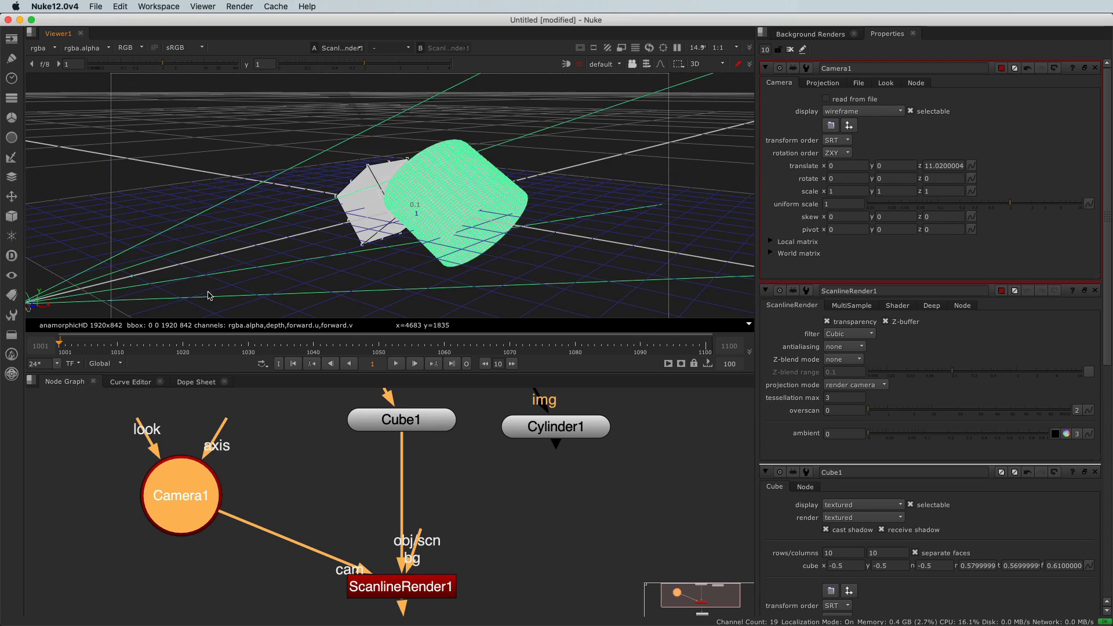
pyautogui.keyDown('super'); pyautogui.moveTo(295, 289); pyautogui.dragTo(501, 263); pyautogui.keyUp('super')
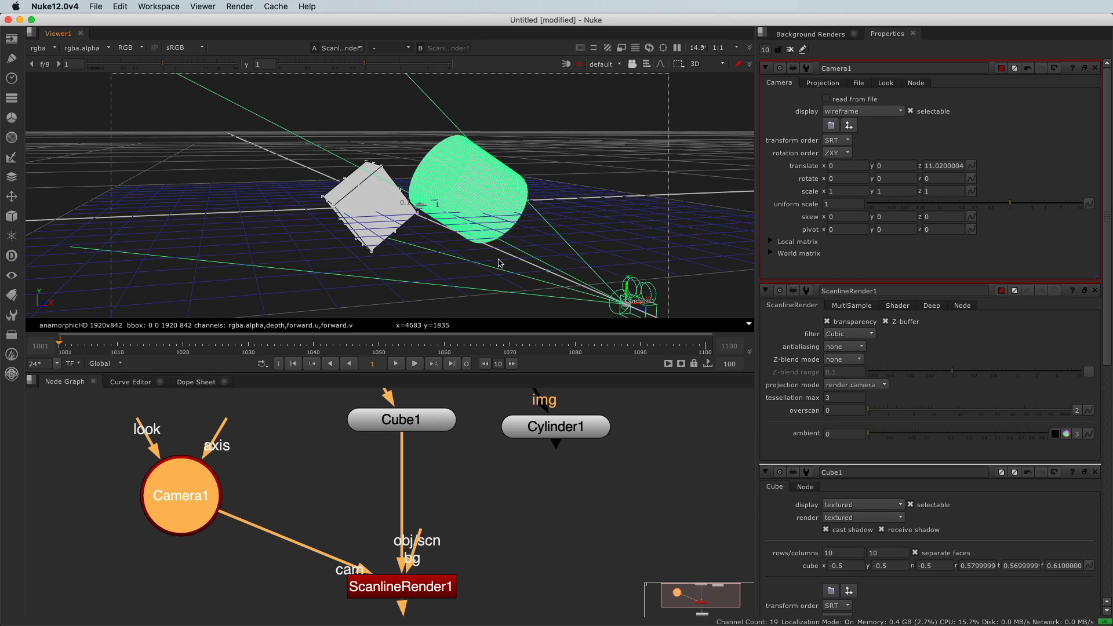
pyautogui.keyDown('super'); pyautogui.moveTo(501, 263); pyautogui.dragTo(508, 260); pyautogui.keyUp('super')
pyautogui.moveTo(709, 276); pyautogui.dragTo(1022, 443)
pyautogui.keyDown('super'); pyautogui.moveTo(447, 234); pyautogui.dragTo(417, 223); pyautogui.keyUp('super')
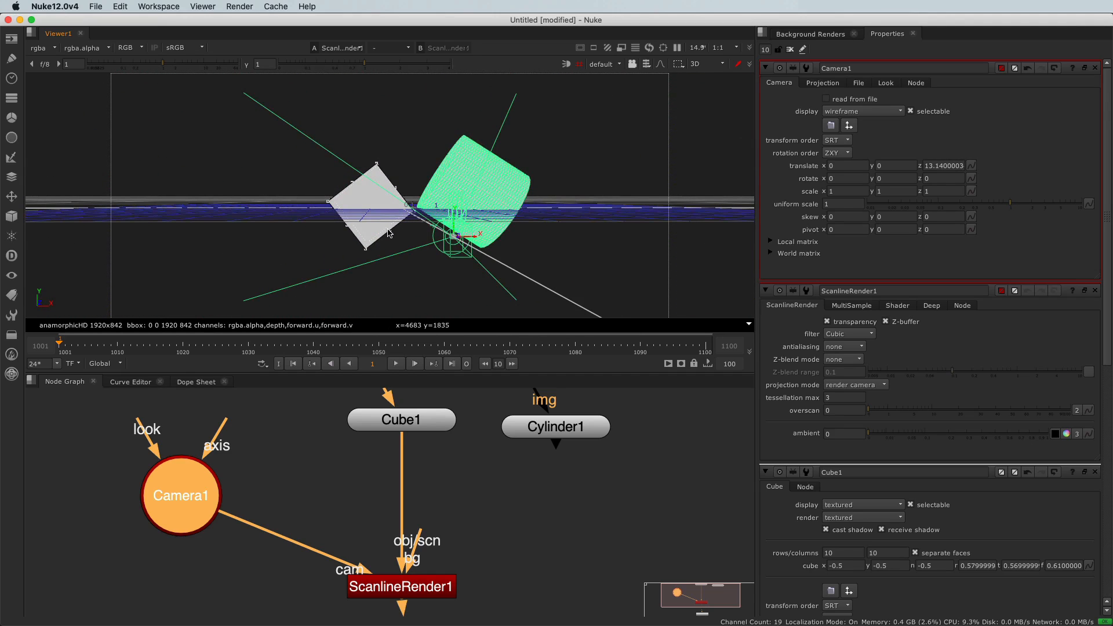
# Toggle the viewer between 3D and 2D to compare the scene with the camera's render, ending in 2D
pyautogui.press('Tab')
pyautogui.press('Tab')
pyautogui.press('Tab')
pyautogui.click(703, 65)
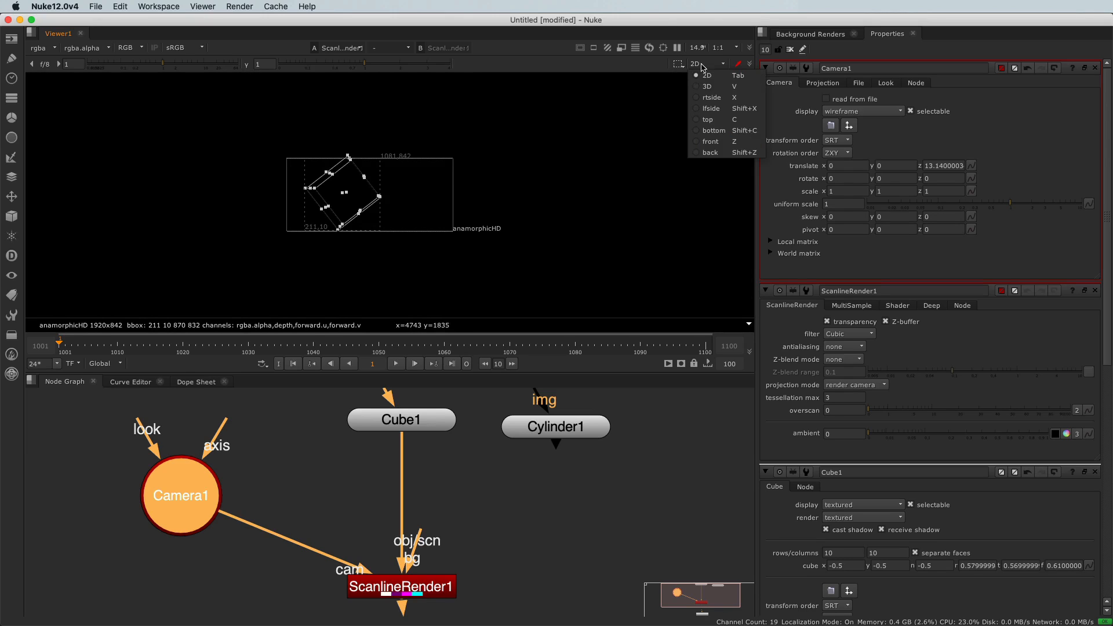
pyautogui.press('Tab')
pyautogui.press('Tab')
# Close all open node property panels to remove the overlays from the rendered view
pyautogui.click(1094, 71)
pyautogui.click(1095, 70)
pyautogui.click(1095, 70)
pyautogui.click(1094, 70)
pyautogui.click(1094, 70)
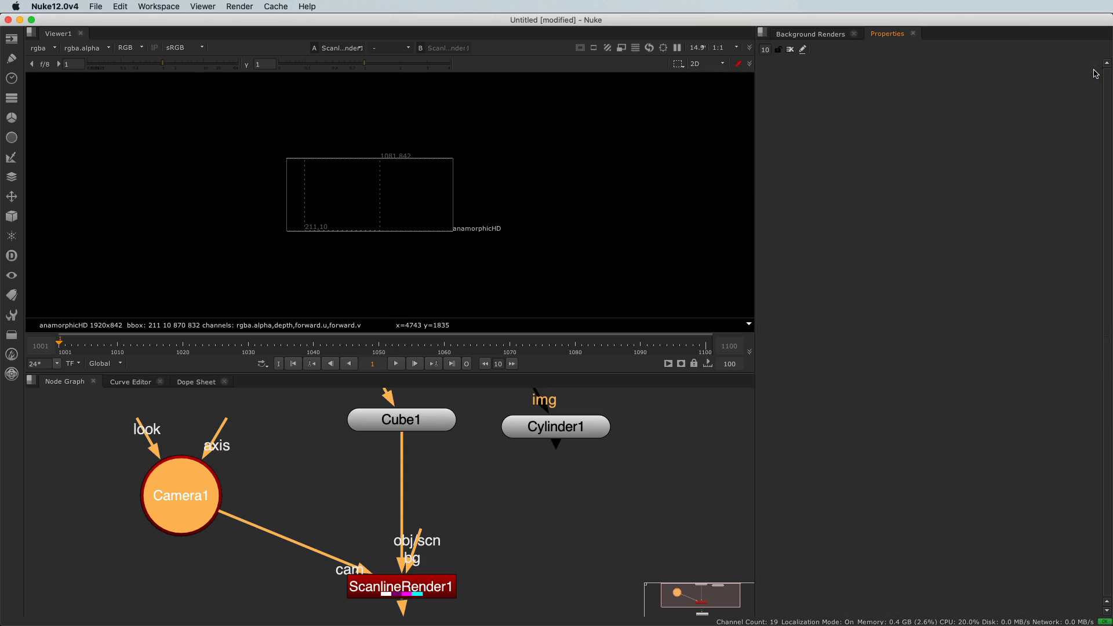
# Toggle the viewer between RGB and the alpha channel to examine the cube's rendered silhouette, ending on alpha
pyautogui.scroll(4, 376, 215)
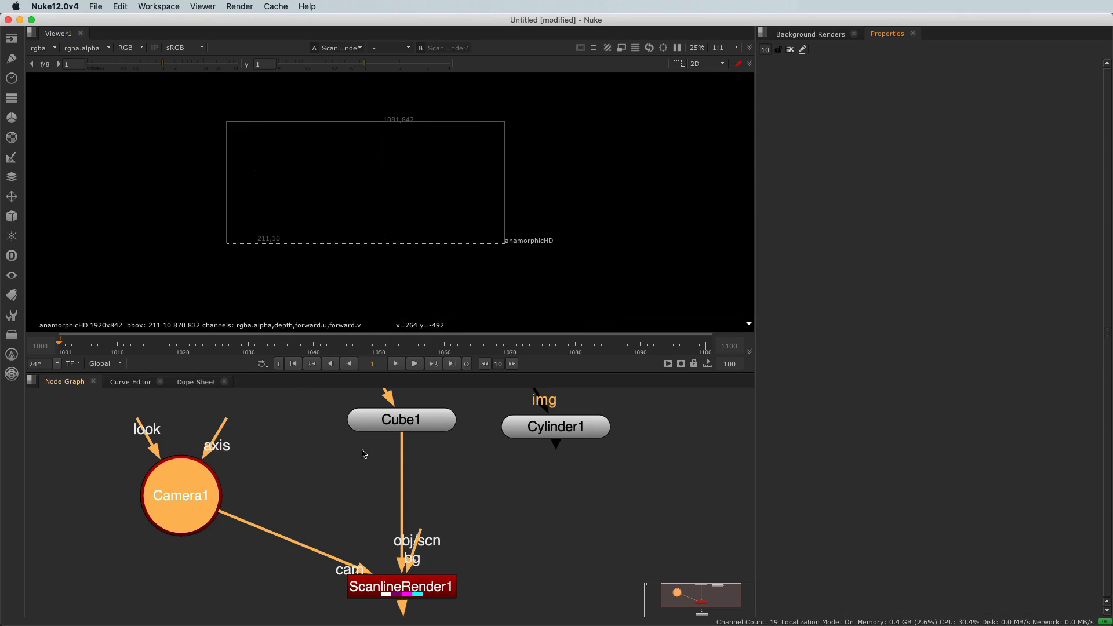
pyautogui.scroll(1, 431, 236)
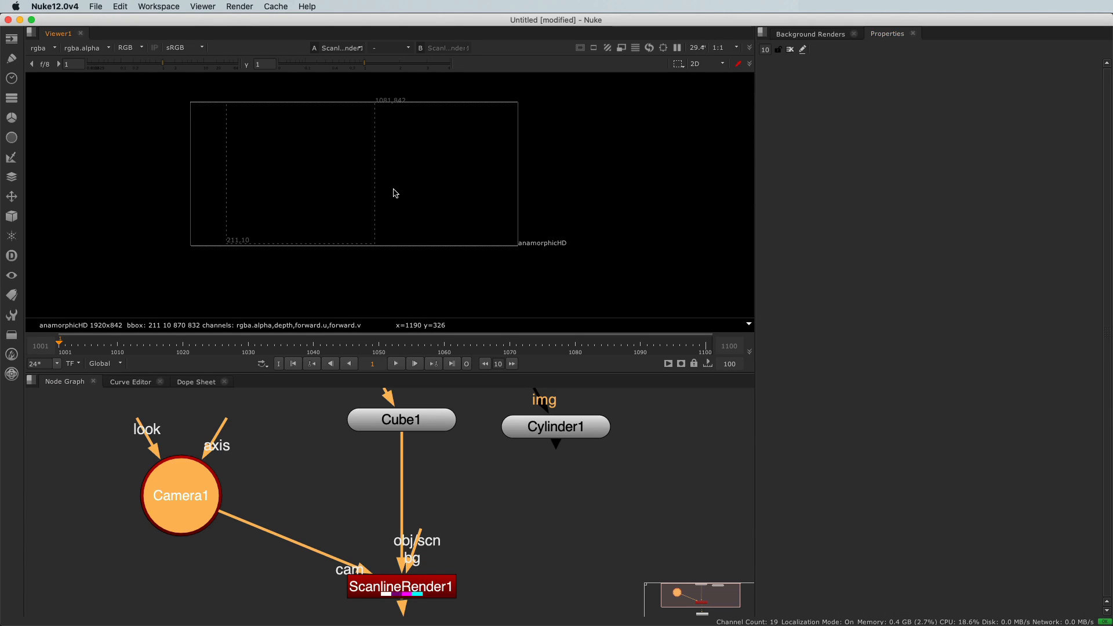
pyautogui.press('a')
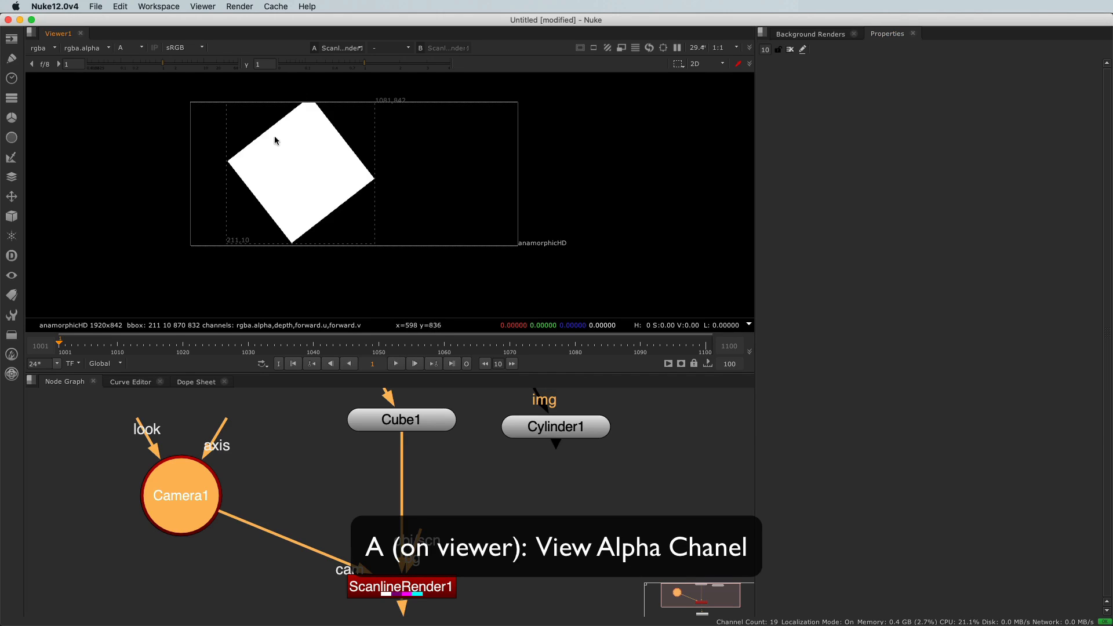
pyautogui.press('a')
pyautogui.press('a')
pyautogui.press('a')
pyautogui.press('a')
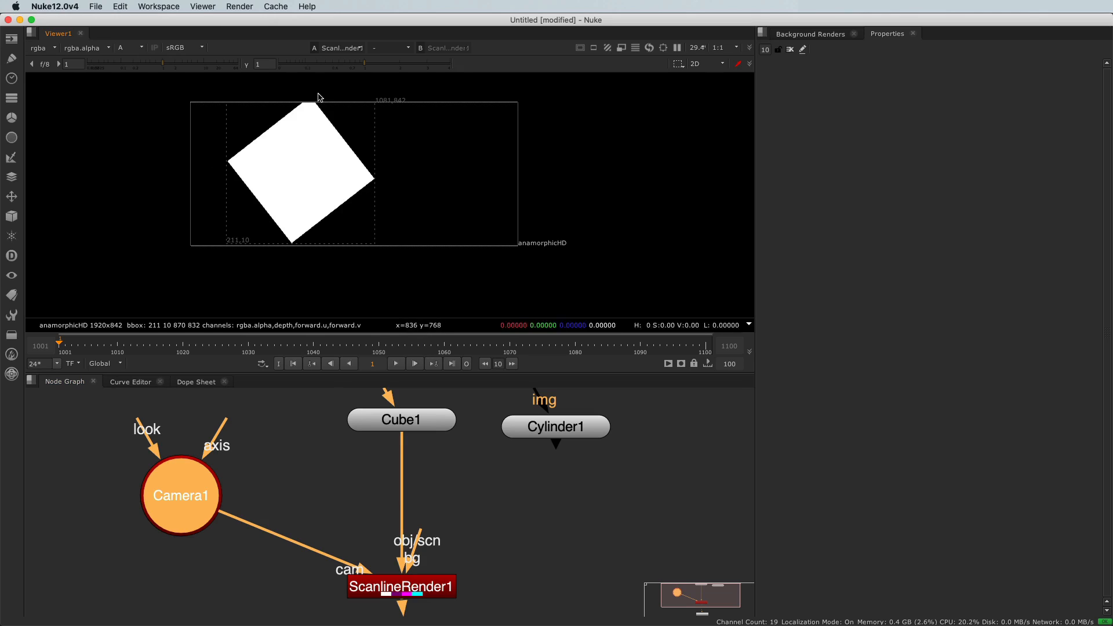
# Open the cube's properties and increase its Y rotation to about 42.1
pyautogui.doubleClick(430, 431)
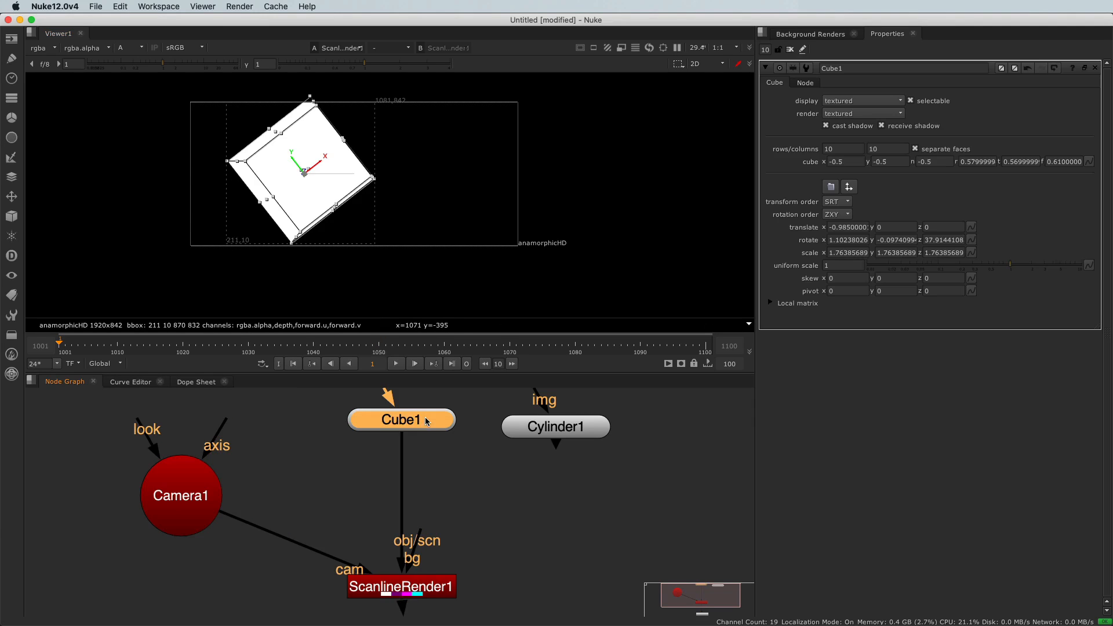
pyautogui.click(882, 239)
pyautogui.press('Up')
pyautogui.press('Up')
pyautogui.press('Up')
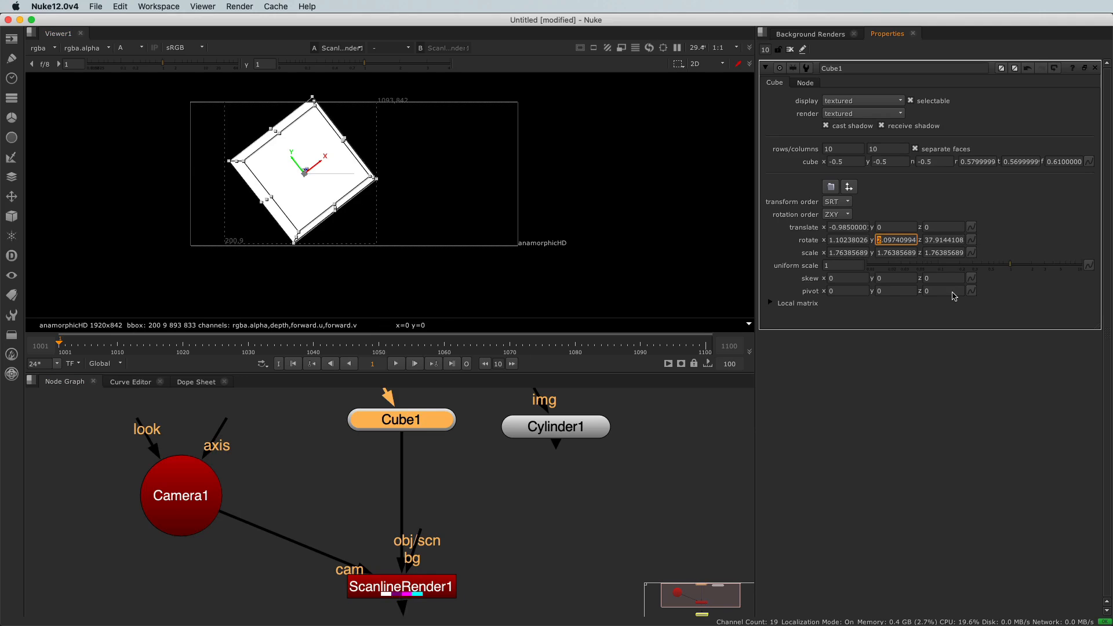
pyautogui.press('Up')
pyautogui.press('Up')
pyautogui.press('Up')
pyautogui.press('Up')
pyautogui.press('Up')
pyautogui.press('Up')
pyautogui.press('Up')
pyautogui.press('Up')
pyautogui.press('Up')
pyautogui.press('Up')
pyautogui.press('Up')
pyautogui.press('Up')
pyautogui.press('Up')
pyautogui.press('Up')
pyautogui.press('Up')
pyautogui.press('Up')
pyautogui.press('Up')
pyautogui.press('Up')
pyautogui.press('Up')
pyautogui.press('Up')
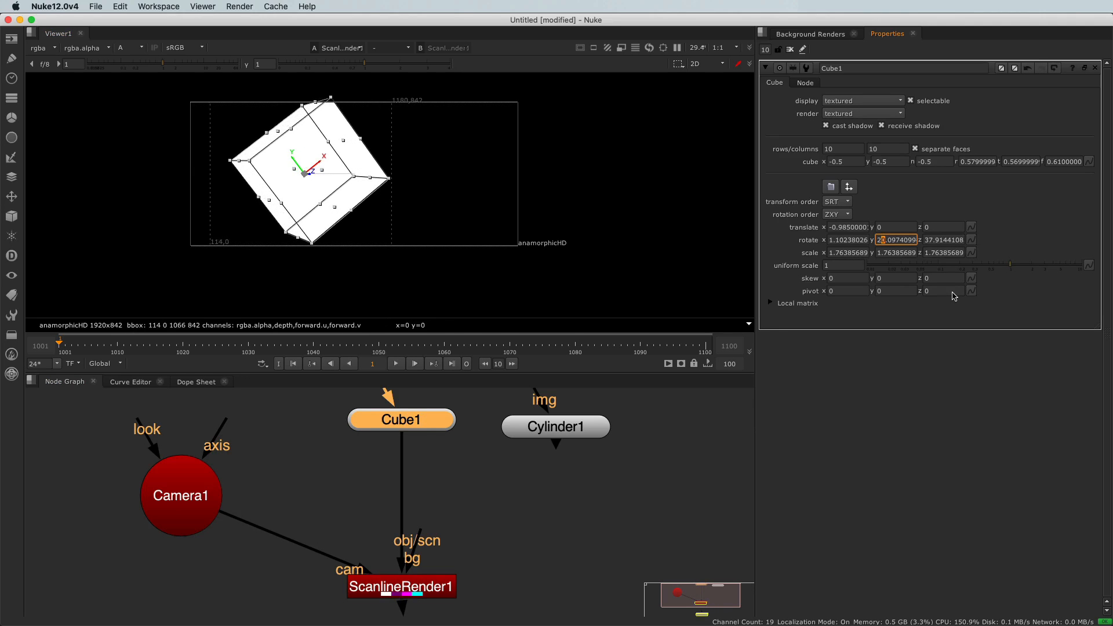
pyautogui.press('Up')
pyautogui.press('Up')
pyautogui.press('Up')
pyautogui.press('Up')
pyautogui.press('Up')
pyautogui.press('Up')
pyautogui.press('Up')
pyautogui.press('Up')
pyautogui.press('Up')
pyautogui.press('Up')
pyautogui.press('Up')
pyautogui.press('Up')
pyautogui.press('Up')
pyautogui.press('Up')
pyautogui.press('Up')
pyautogui.press('Up')
pyautogui.press('Up')
pyautogui.press('Up')
pyautogui.press('Up')
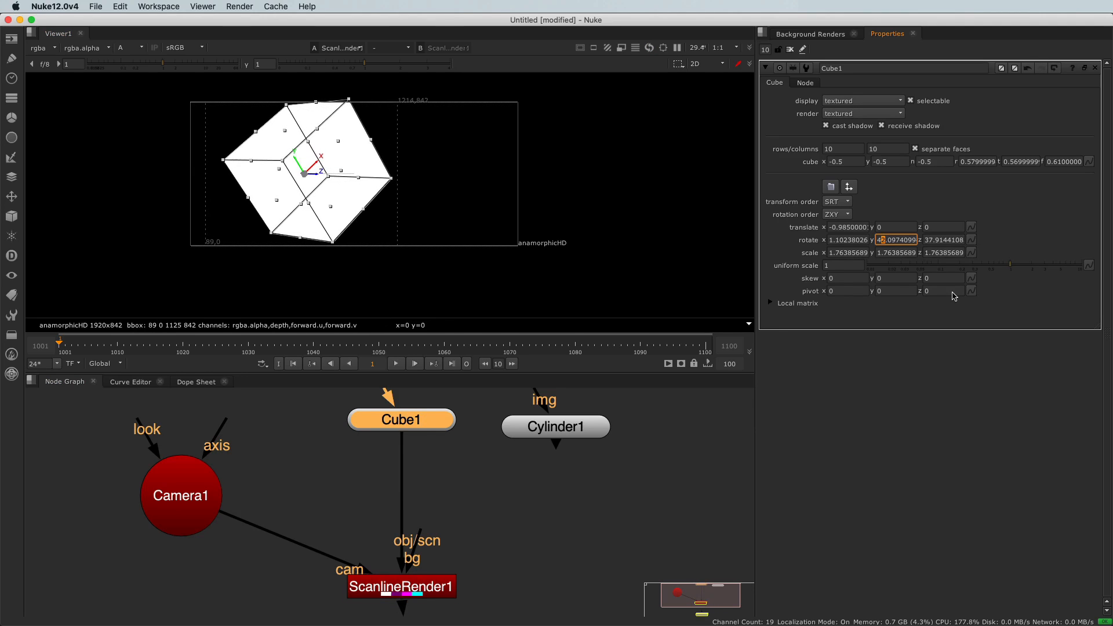
# Close the cube's properties and return the viewer from the alpha channel to RGB
pyautogui.click(853, 407)
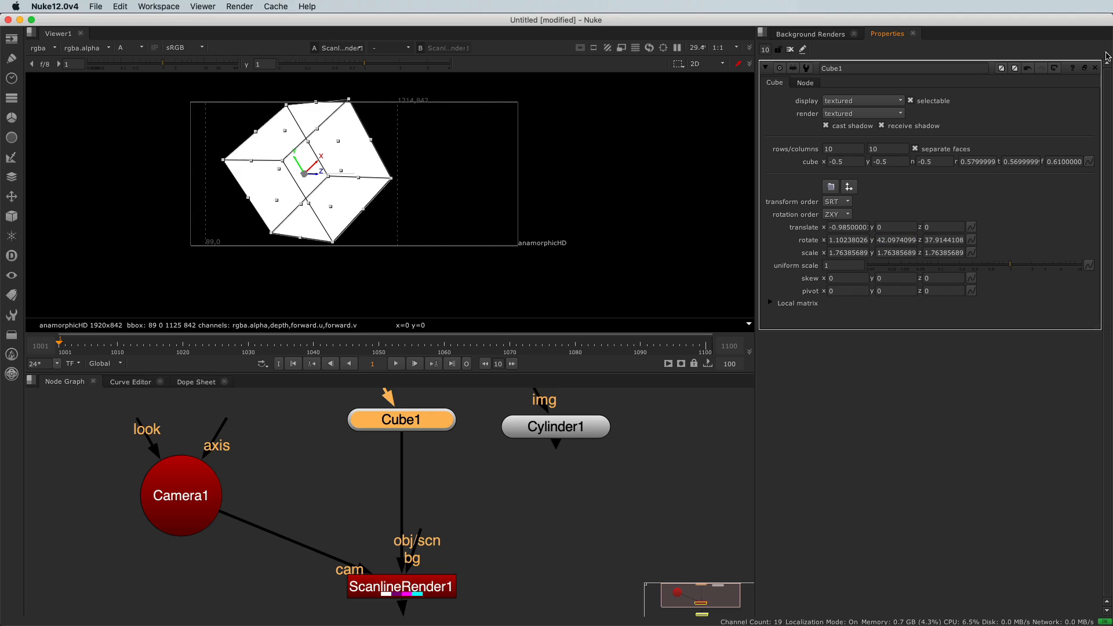
pyautogui.click(1096, 69)
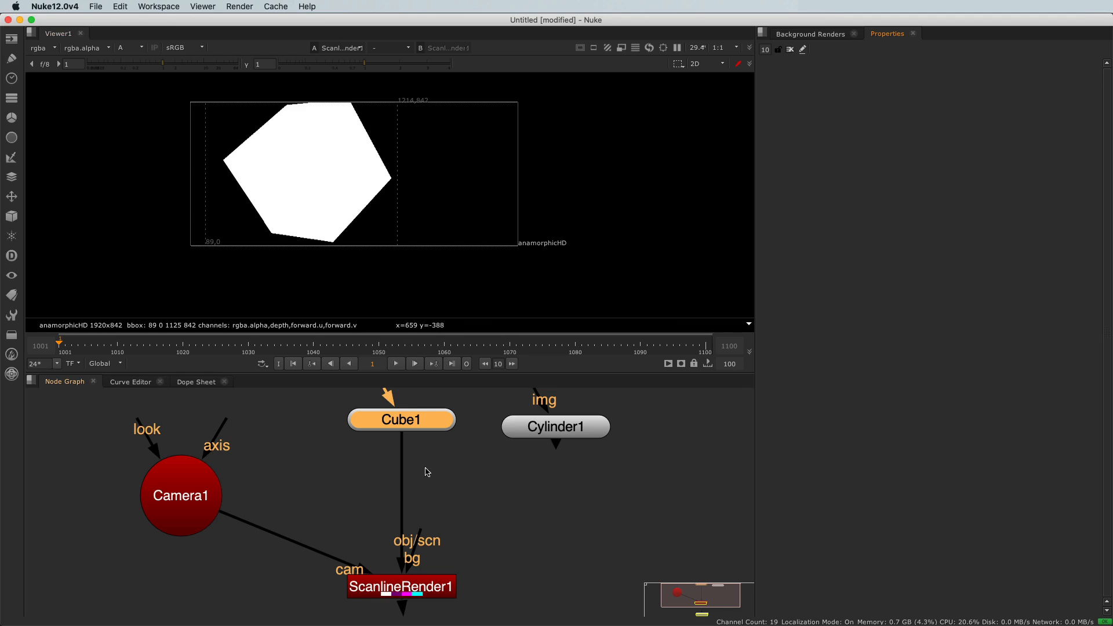
pyautogui.press('a')
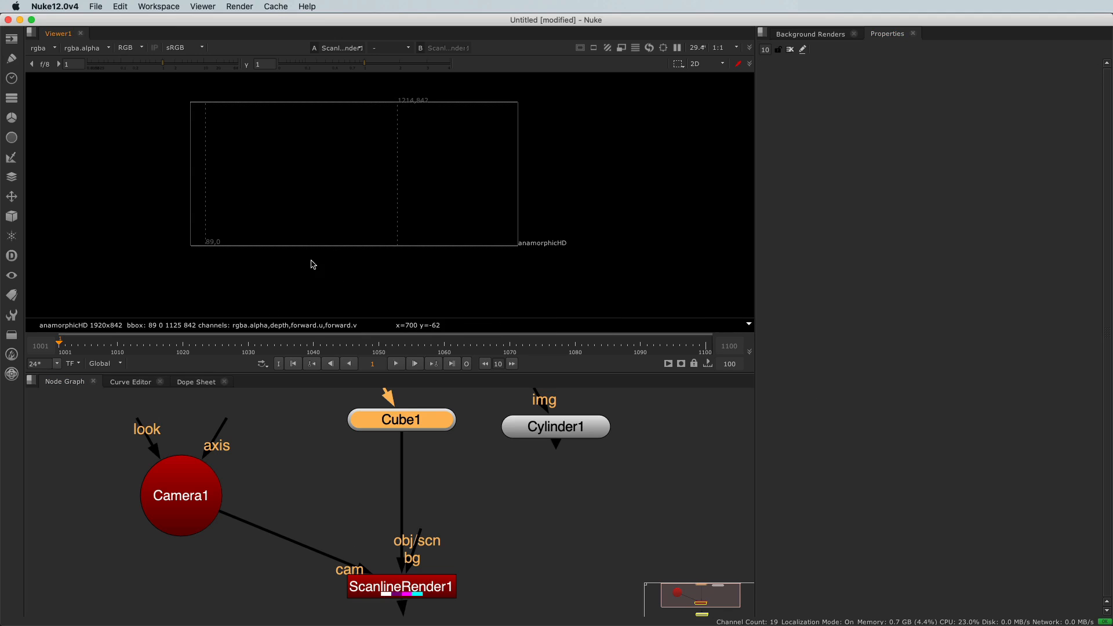
# Add a ColorBars node above the cube and connect it to the cube's img input as a texture
pyautogui.scroll(-5, 355, 444)
pyautogui.scroll(1, 355, 444)
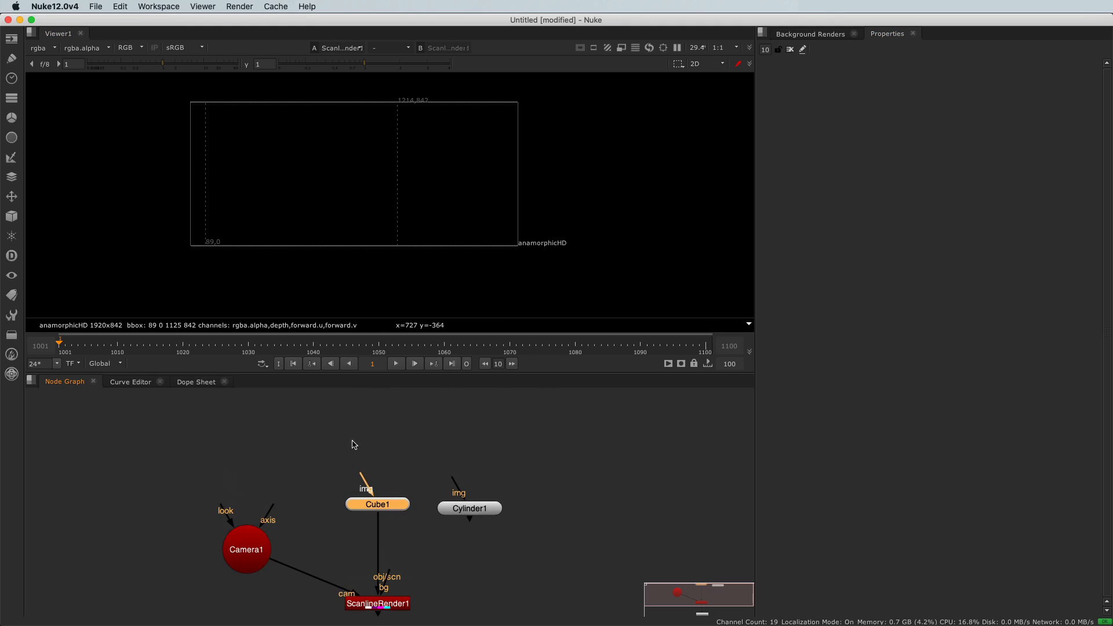
pyautogui.click(358, 436)
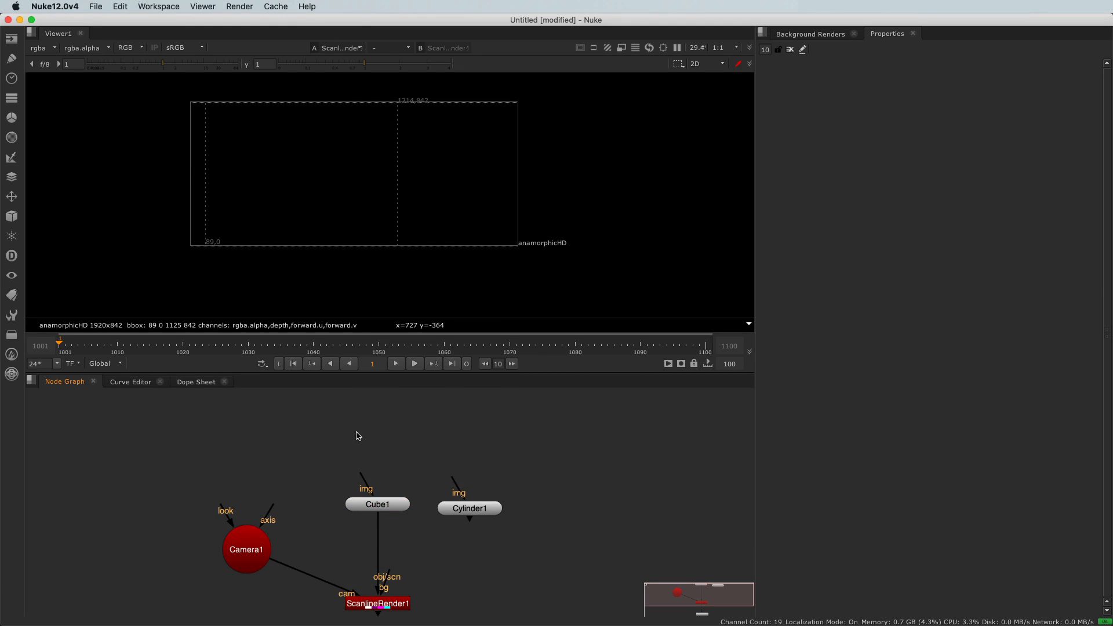
pyautogui.click(11, 59)
pyautogui.click(12, 40)
pyautogui.click(12, 41)
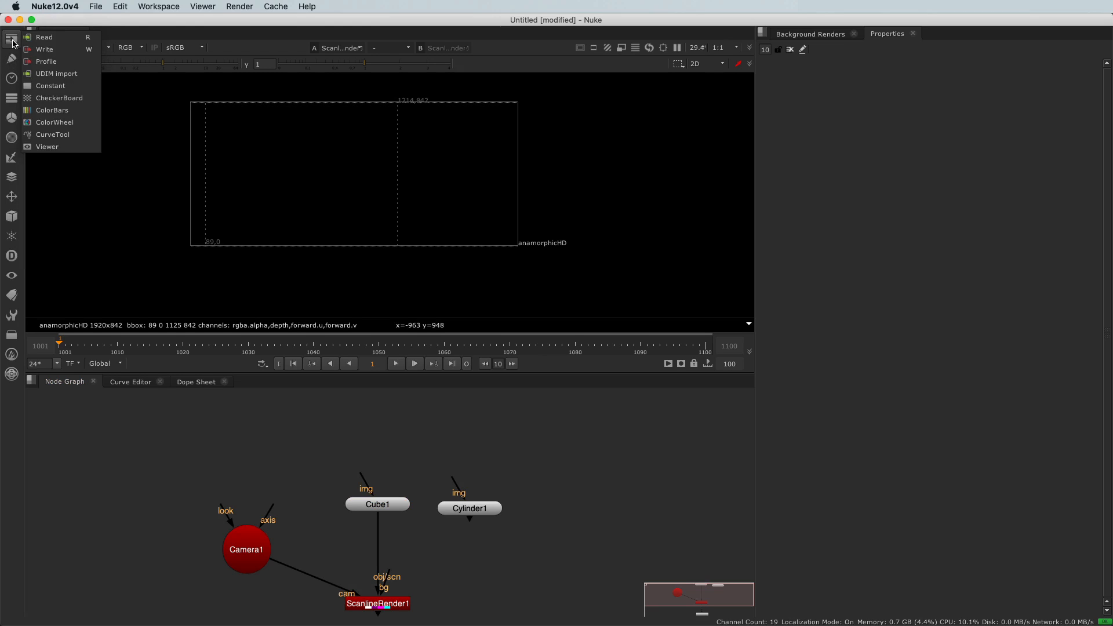
pyautogui.click(69, 110)
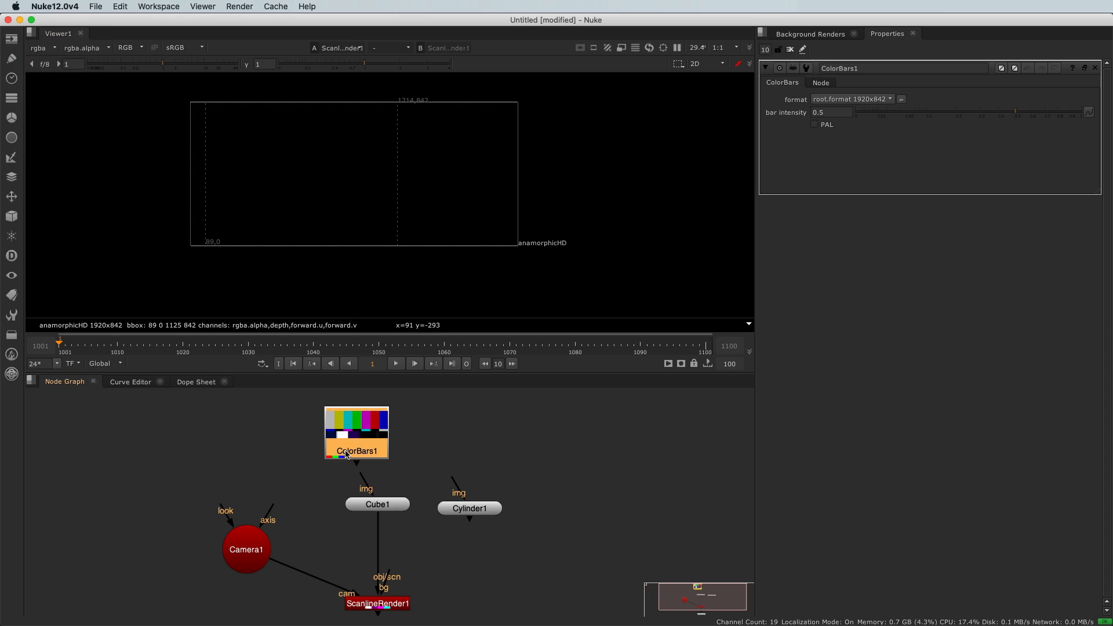
pyautogui.moveTo(364, 479); pyautogui.dragTo(396, 455)
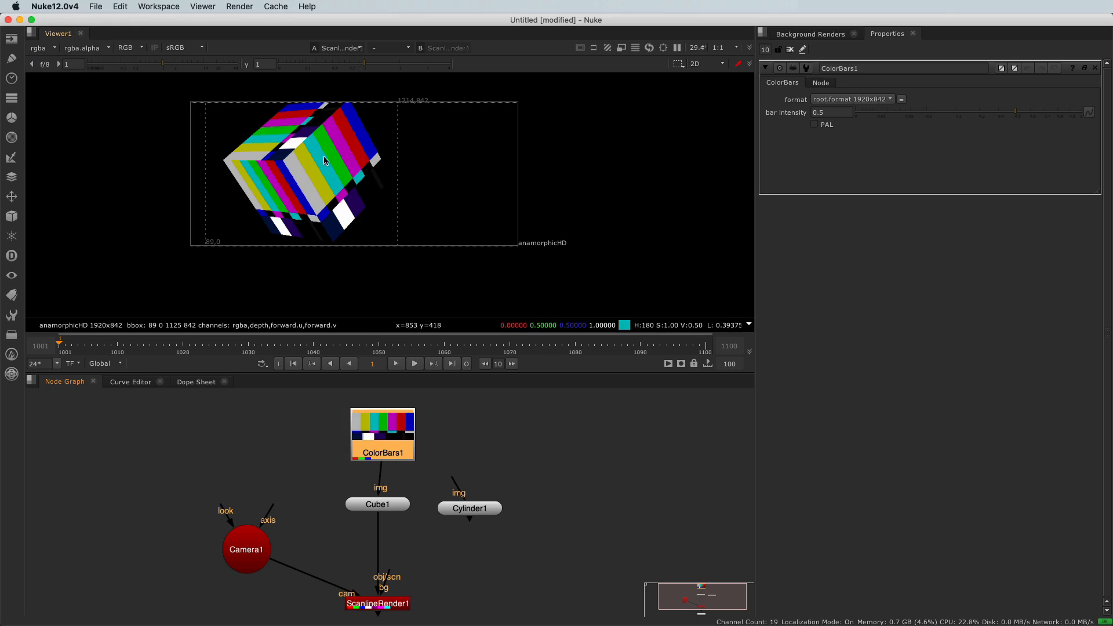
# Rewire ScanlineRender's obj/scn input from the cube to Cylinder1 and view the render's alpha channel
pyautogui.moveTo(485, 592); pyautogui.dragTo(450, 517, button='middle')
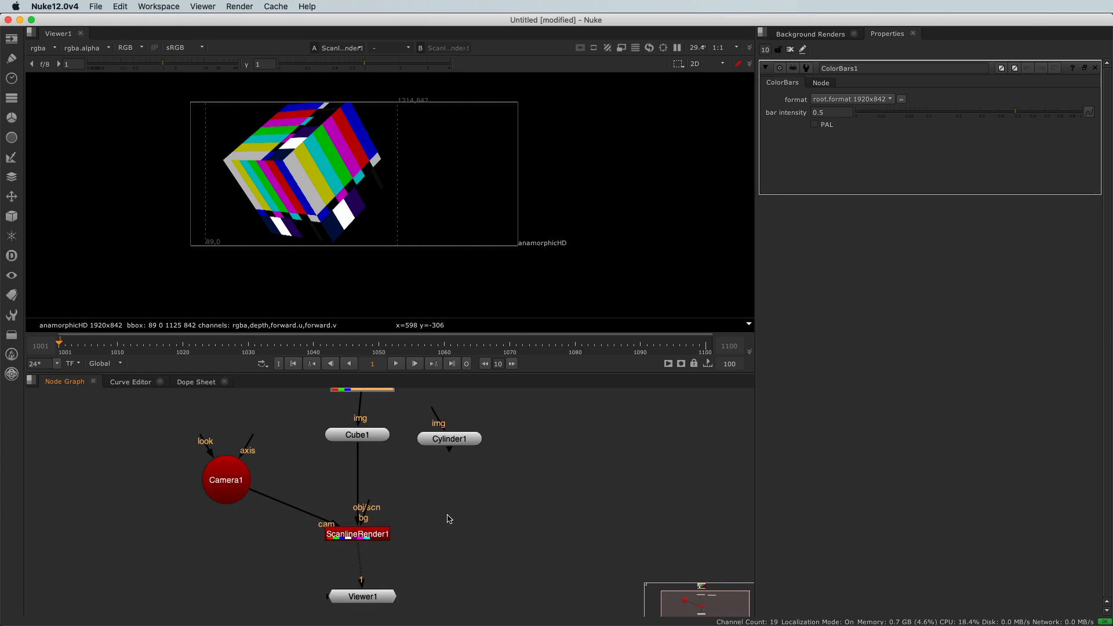
pyautogui.scroll(2, 442, 454)
pyautogui.moveTo(442, 454); pyautogui.dragTo(446, 448)
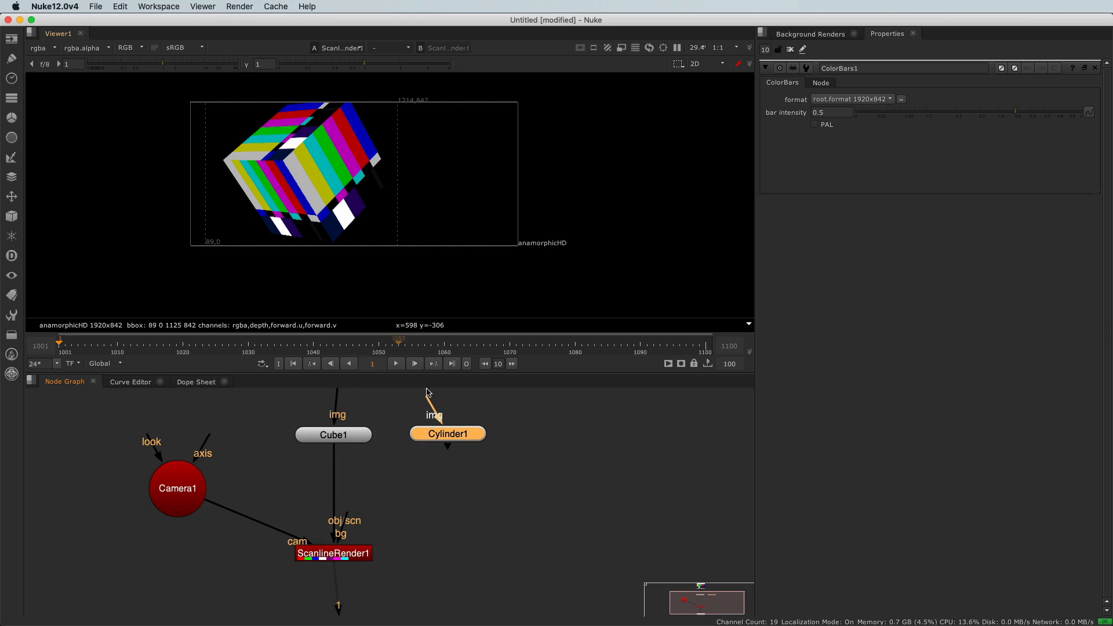
pyautogui.moveTo(337, 454); pyautogui.dragTo(456, 434)
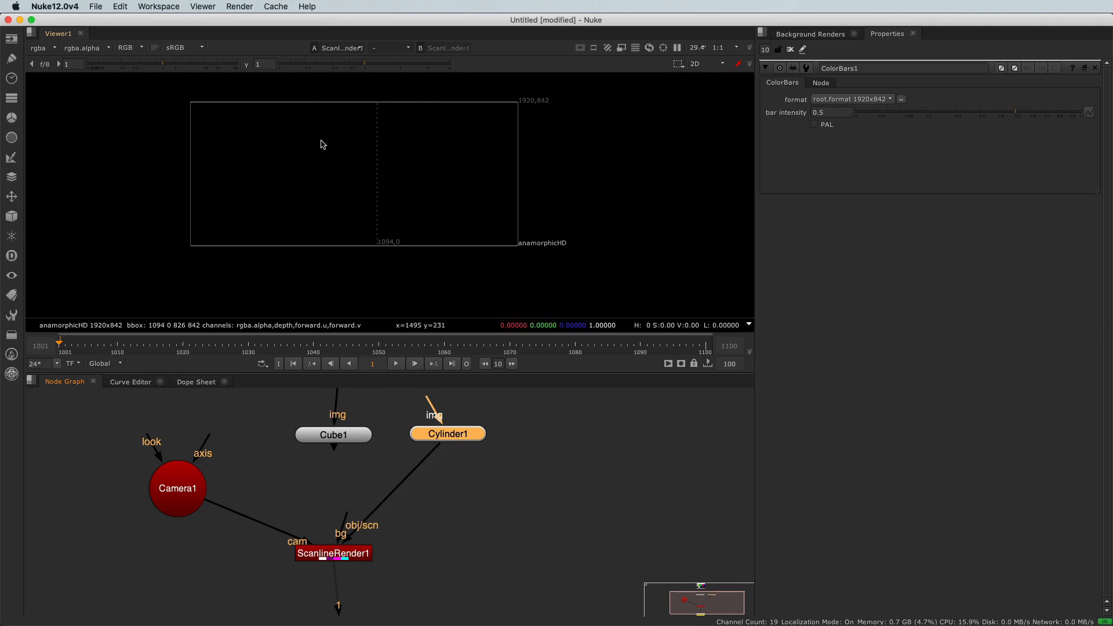
pyautogui.press('a')
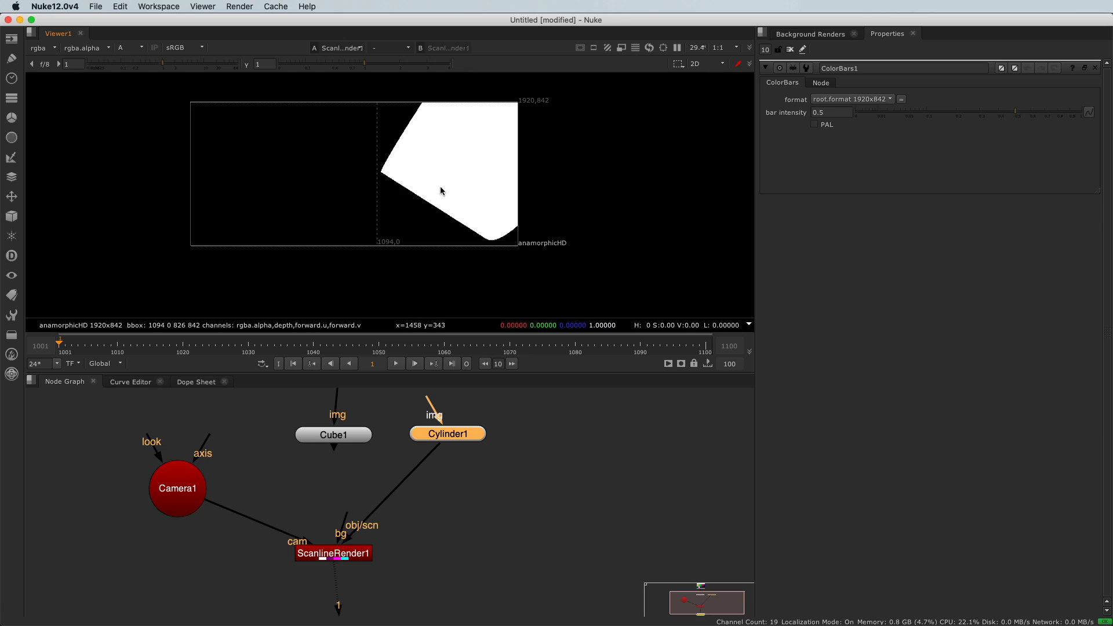
# Connect the cylinder's img input to ColorBars1 and return the viewer to RGB
pyautogui.scroll(-5, 383, 429)
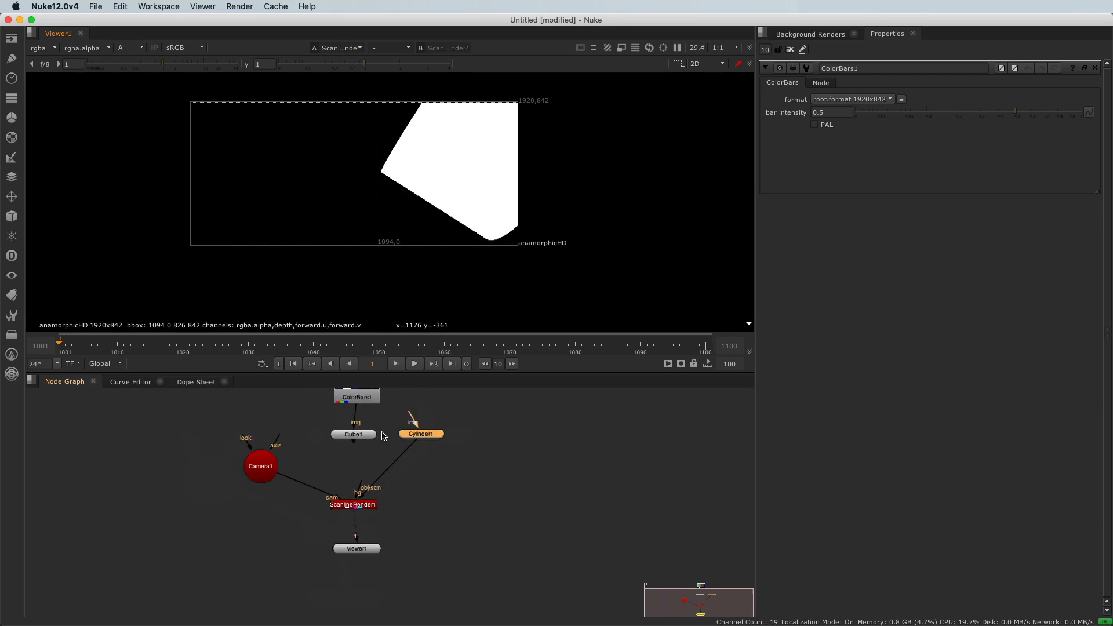
pyautogui.scroll(4, 388, 415)
pyautogui.moveTo(420, 415); pyautogui.dragTo(356, 411)
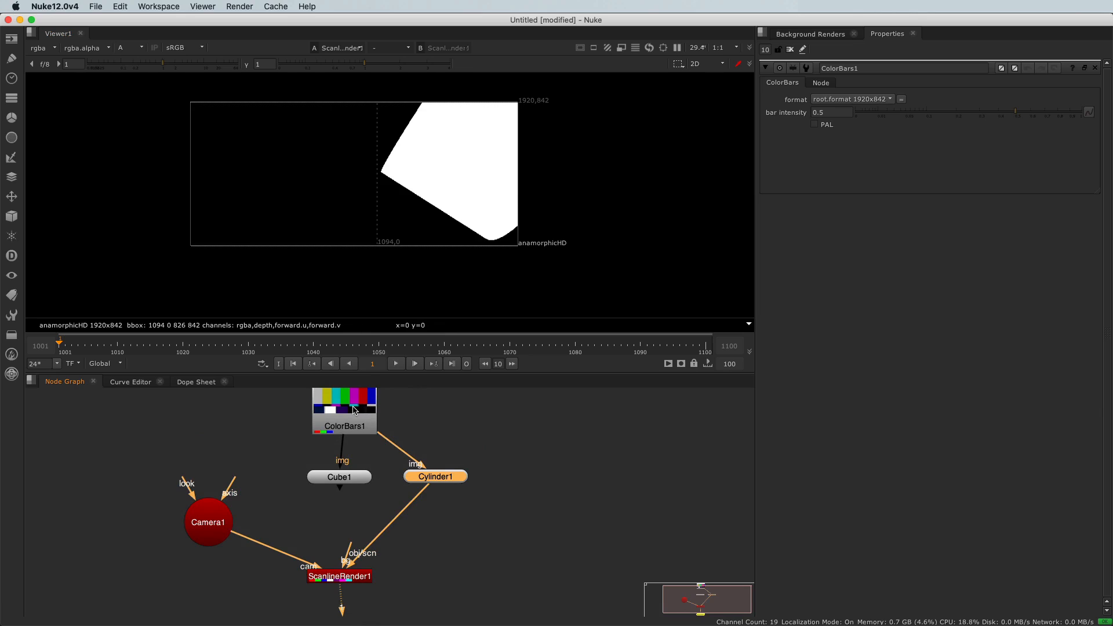
pyautogui.press('a')
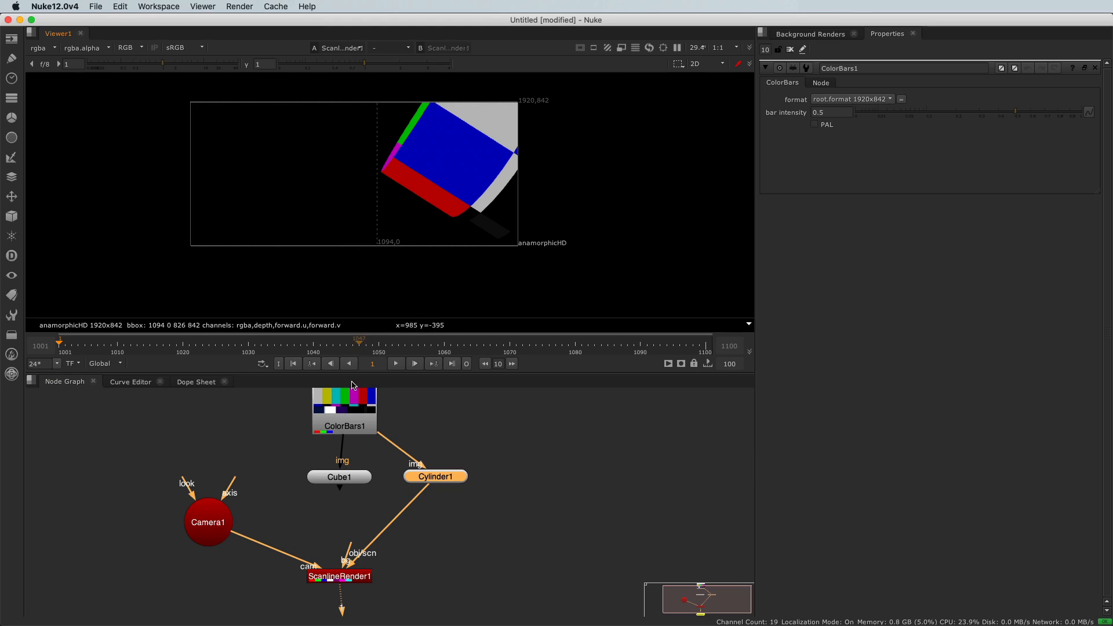
# Add a Scene node below the cube in the node graph
pyautogui.moveTo(341, 513); pyautogui.dragTo(371, 486, button='middle')
pyautogui.click(364, 495)
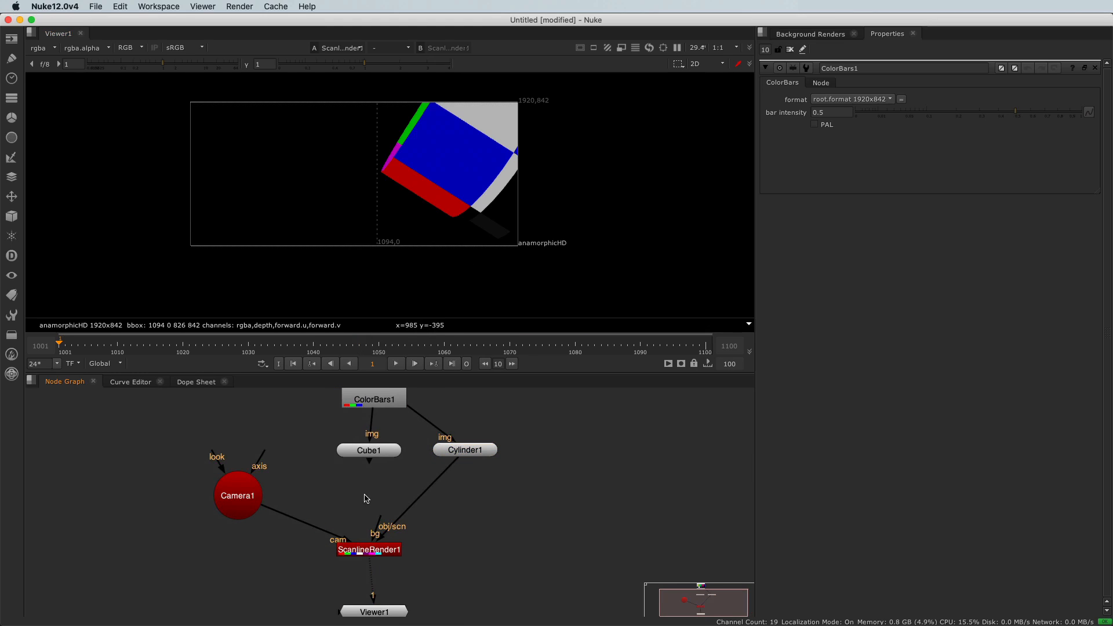
pyautogui.click(12, 216)
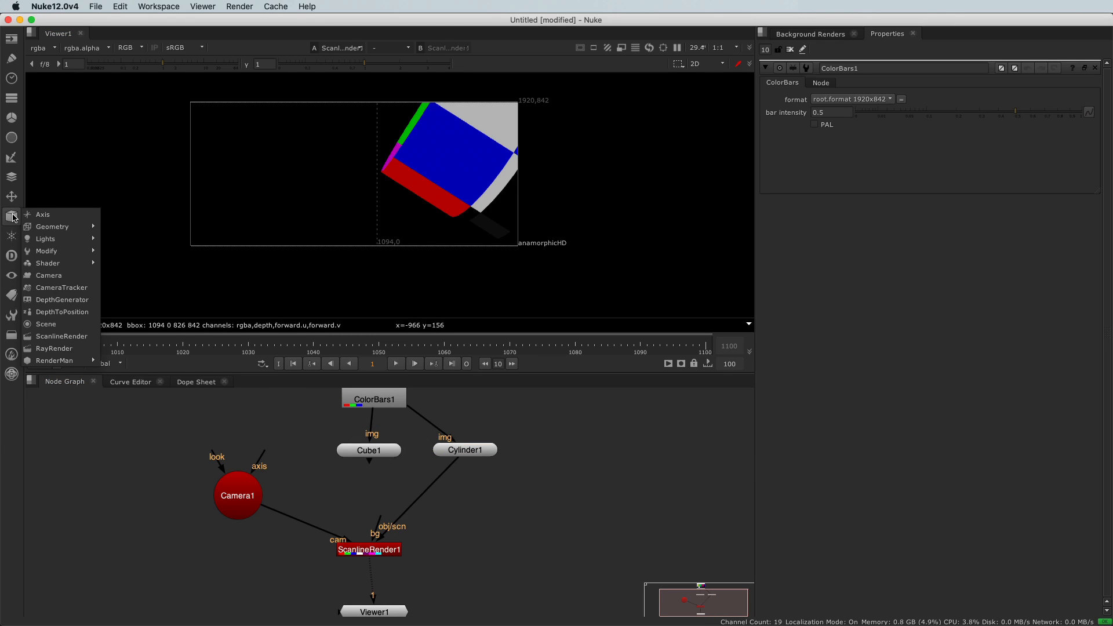
pyautogui.click(47, 324)
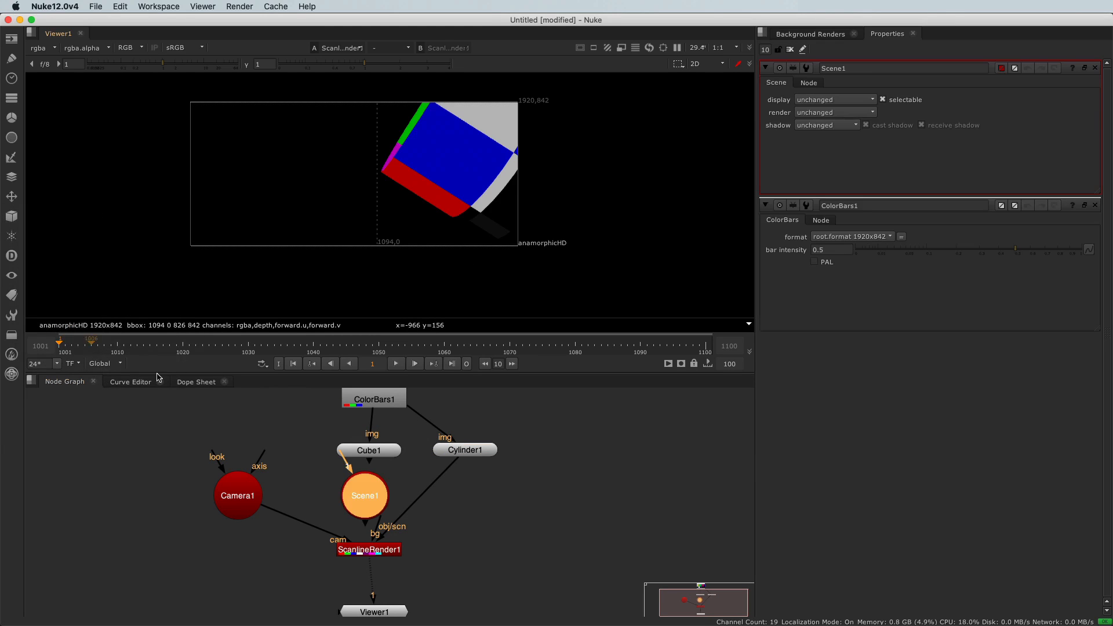
# Space out the Scene and ScanlineRender nodes, and route both the cube and the cylinder through Scene1 into ScanlineRender's obj/scn input
pyautogui.moveTo(372, 555); pyautogui.dragTo(378, 576)
pyautogui.moveTo(368, 492); pyautogui.dragTo(378, 503)
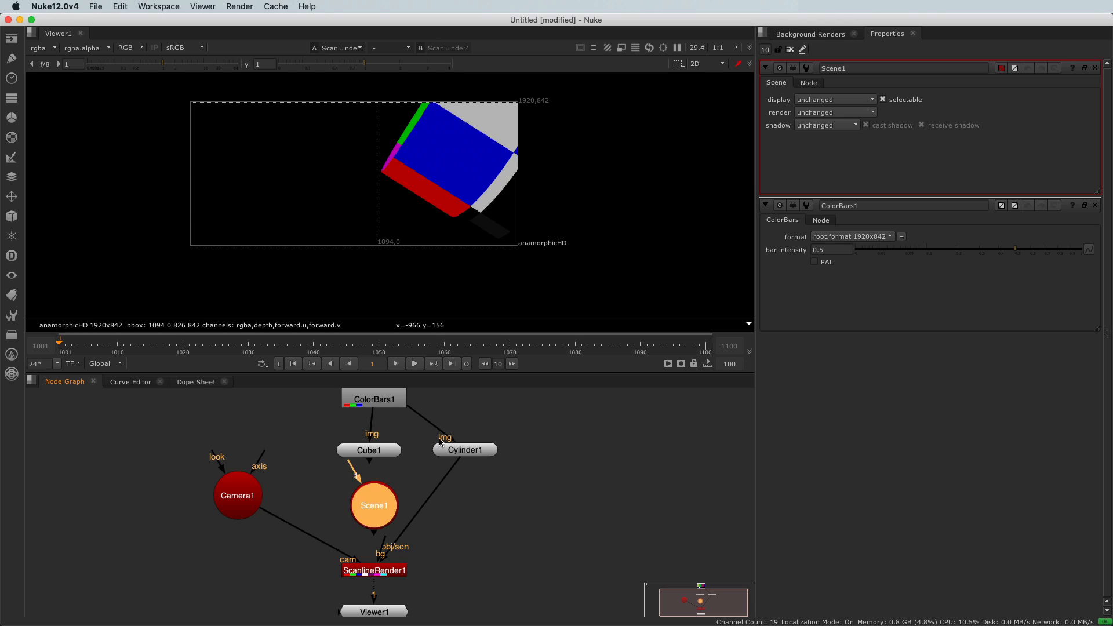
pyautogui.moveTo(351, 468); pyautogui.dragTo(375, 459)
pyautogui.moveTo(346, 509); pyautogui.dragTo(377, 520)
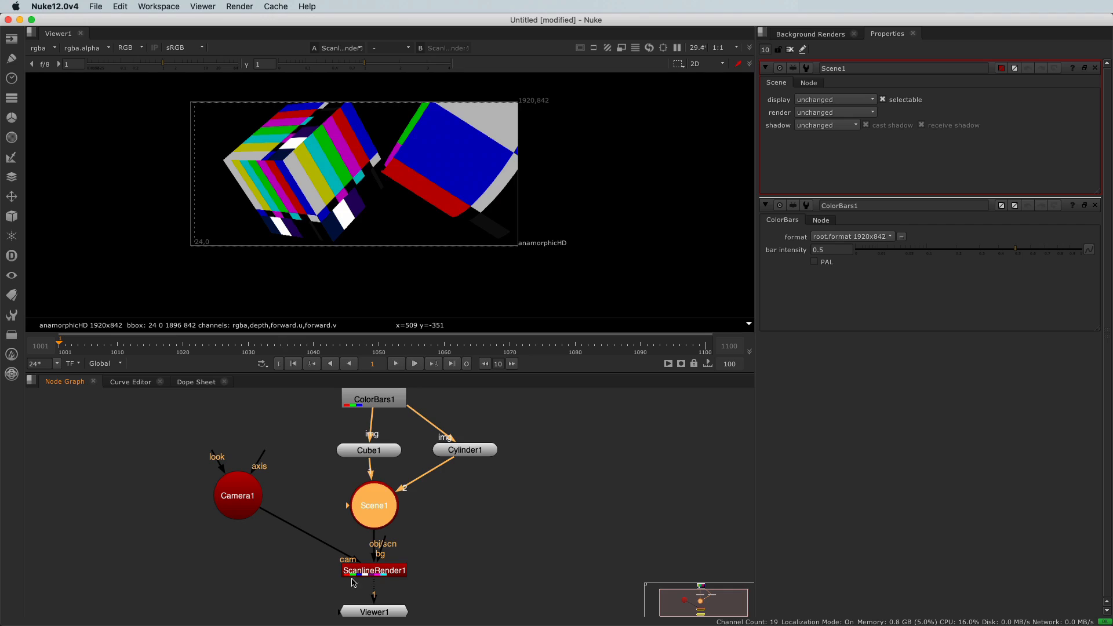
# Move the ScanlineRender and Viewer nodes together farther below the Scene node
pyautogui.scroll(-3, 353, 582)
pyautogui.moveTo(286, 498); pyautogui.dragTo(415, 561)
pyautogui.moveTo(351, 516); pyautogui.dragTo(467, 487)
pyautogui.scroll(3, 381, 540)
pyautogui.click(409, 499)
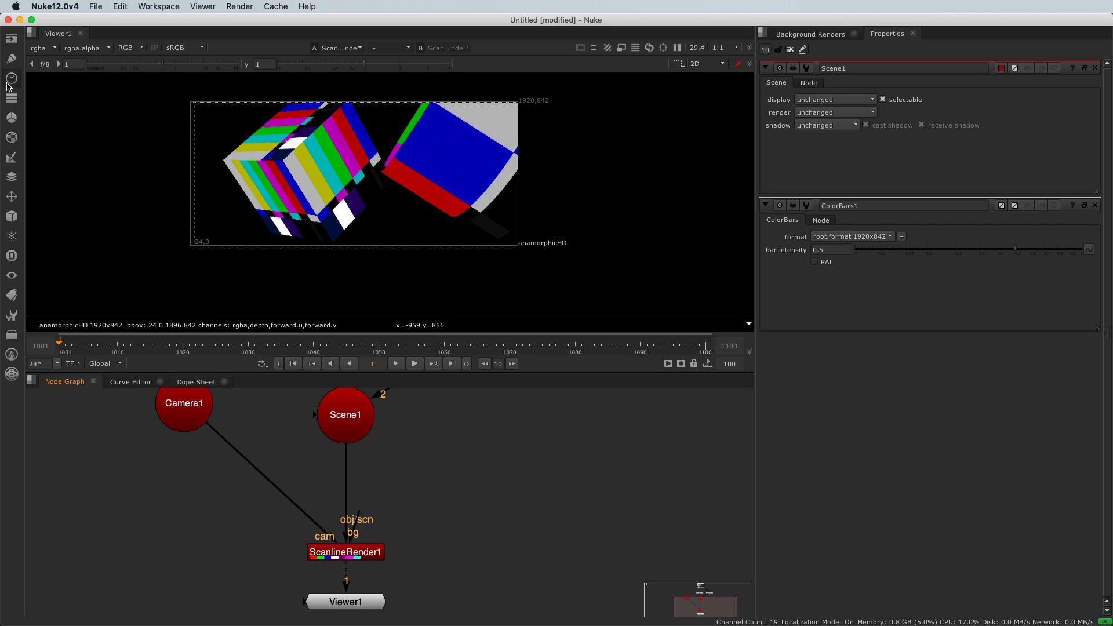
# Add a CheckerBoard node and connect it to ScanlineRender's bg input
pyautogui.click(12, 39)
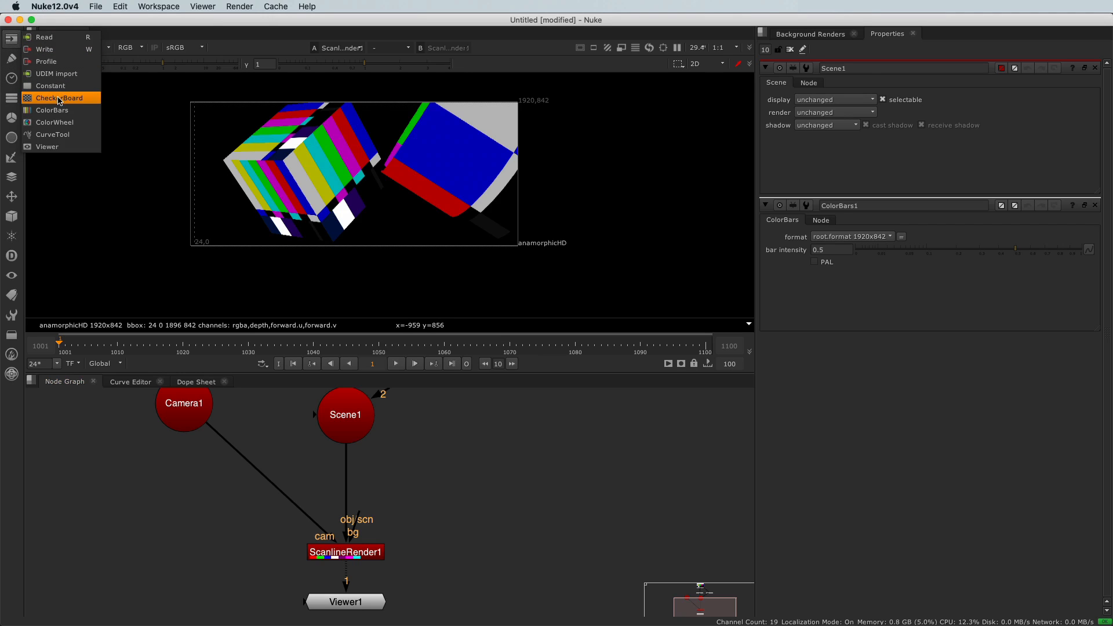
pyautogui.click(61, 99)
pyautogui.moveTo(356, 517); pyautogui.dragTo(504, 458)
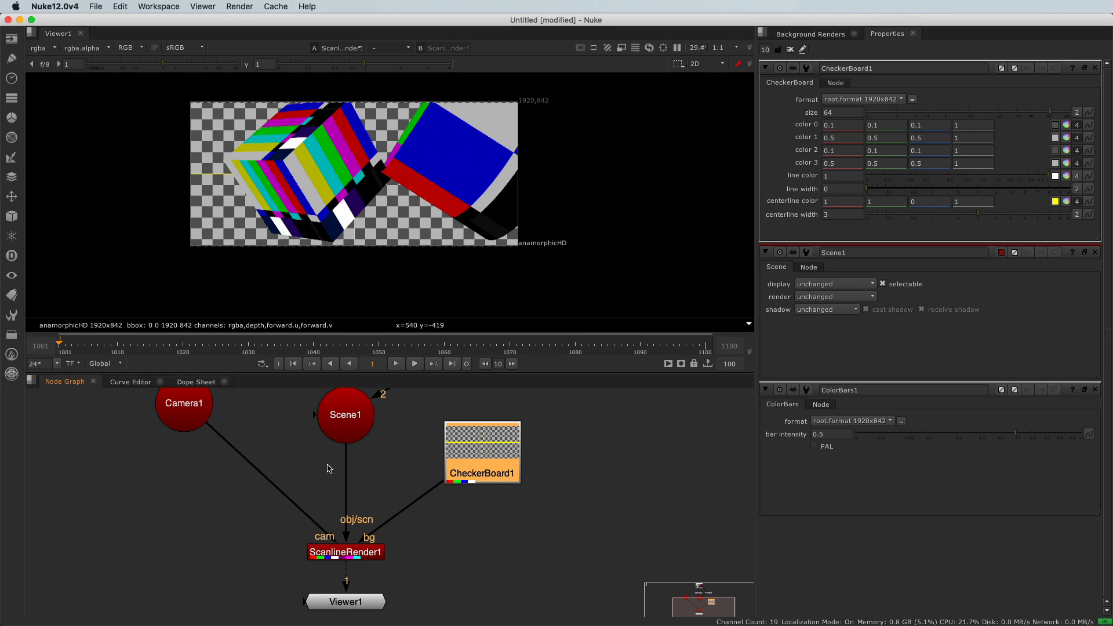
# Open ScanlineRender's properties, disconnect the CheckerBoard from its bg input and reconnect it to compare the renders
pyautogui.doubleClick(360, 558)
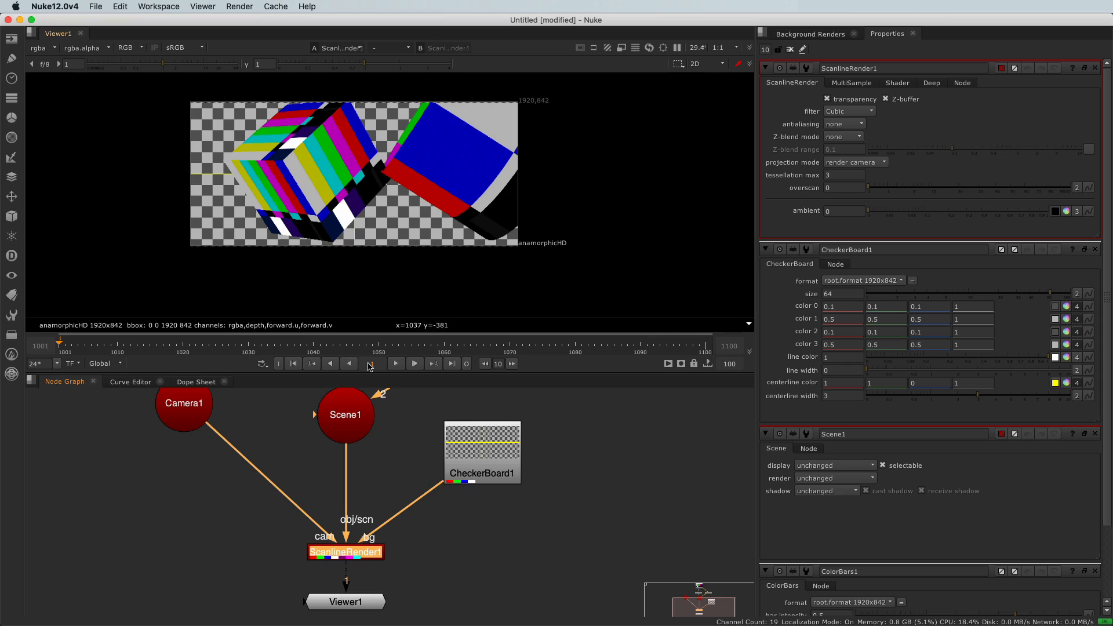
pyautogui.moveTo(371, 539); pyautogui.dragTo(381, 534)
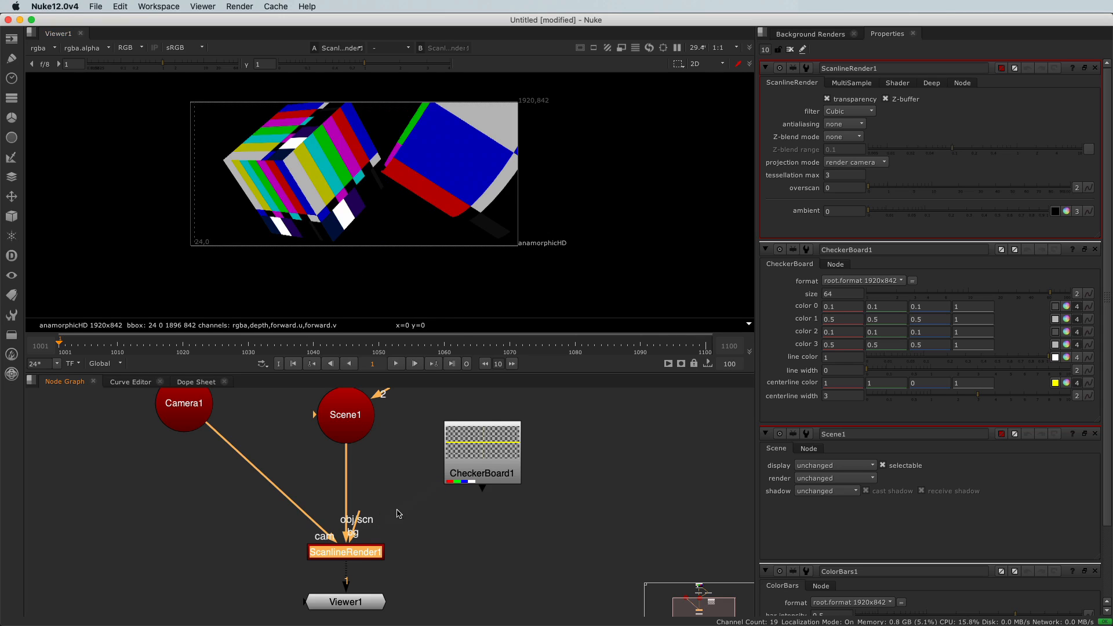
pyautogui.scroll(3, 540, 246)
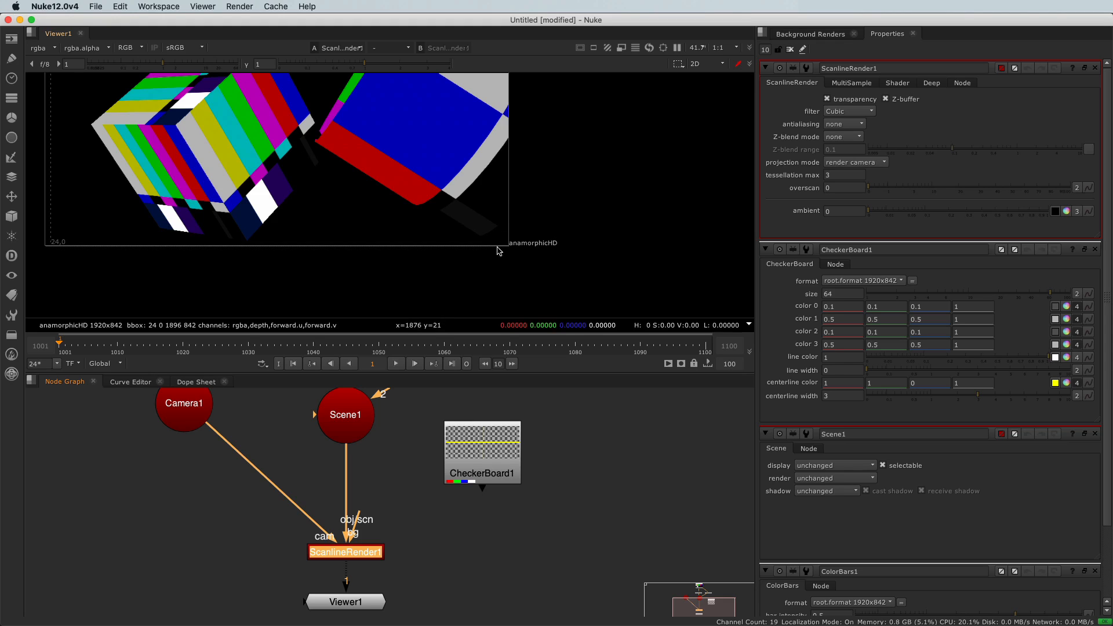
pyautogui.moveTo(352, 510); pyautogui.dragTo(470, 473)
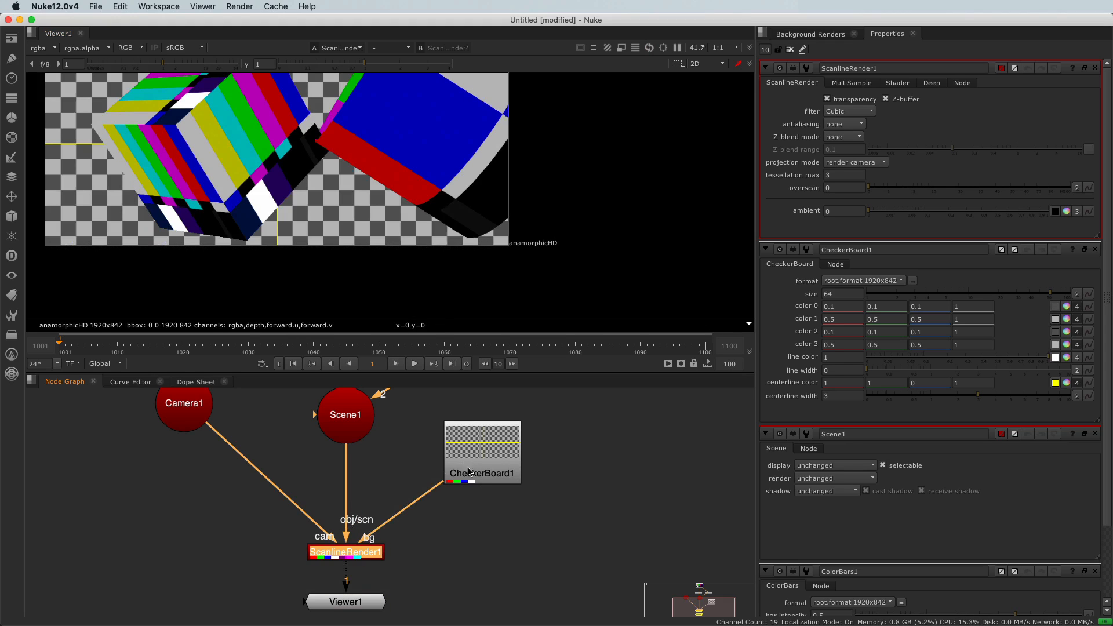
# Set the CheckerBoard's format to 8K_LatLong 8192x4096 to see its effect on the render, and return it to root.format
pyautogui.doubleClick(486, 462)
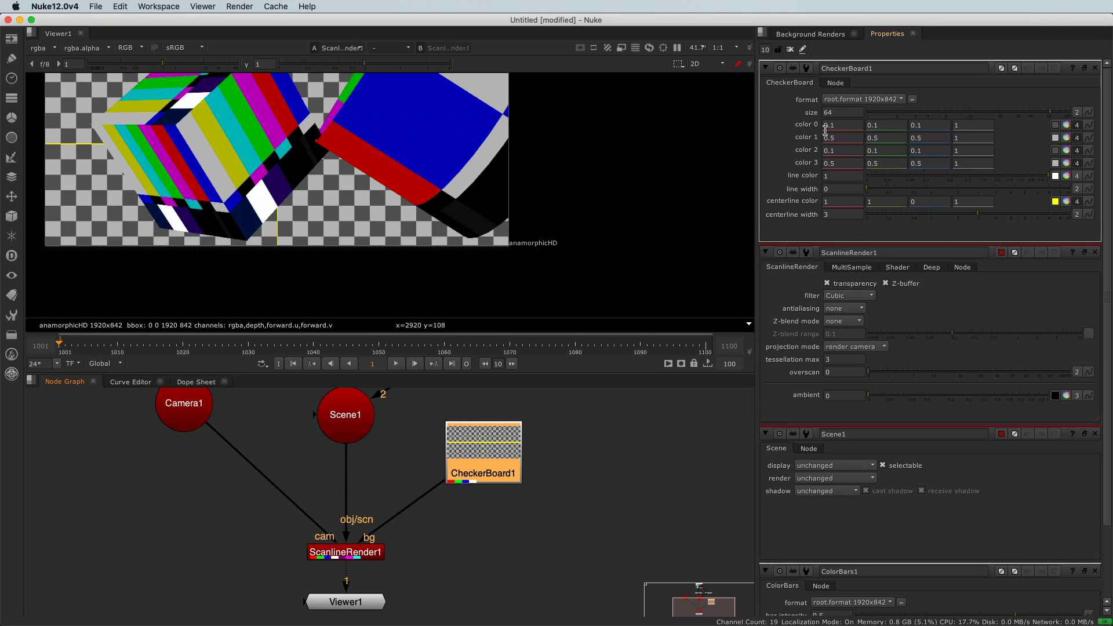
pyautogui.click(847, 100)
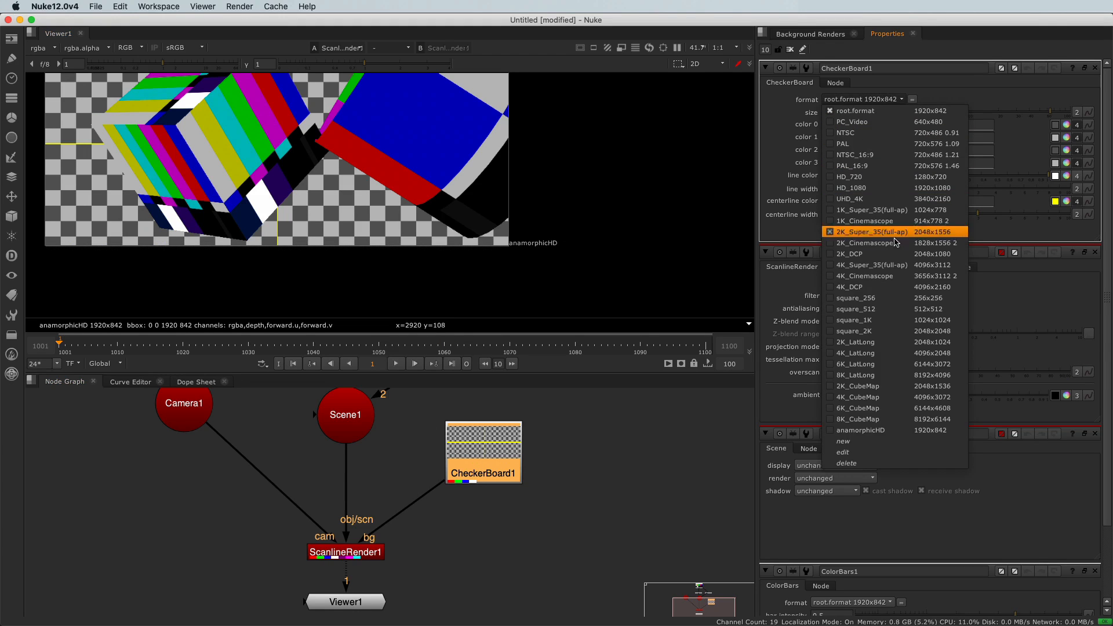
pyautogui.click(897, 375)
pyautogui.scroll(-3, 456, 245)
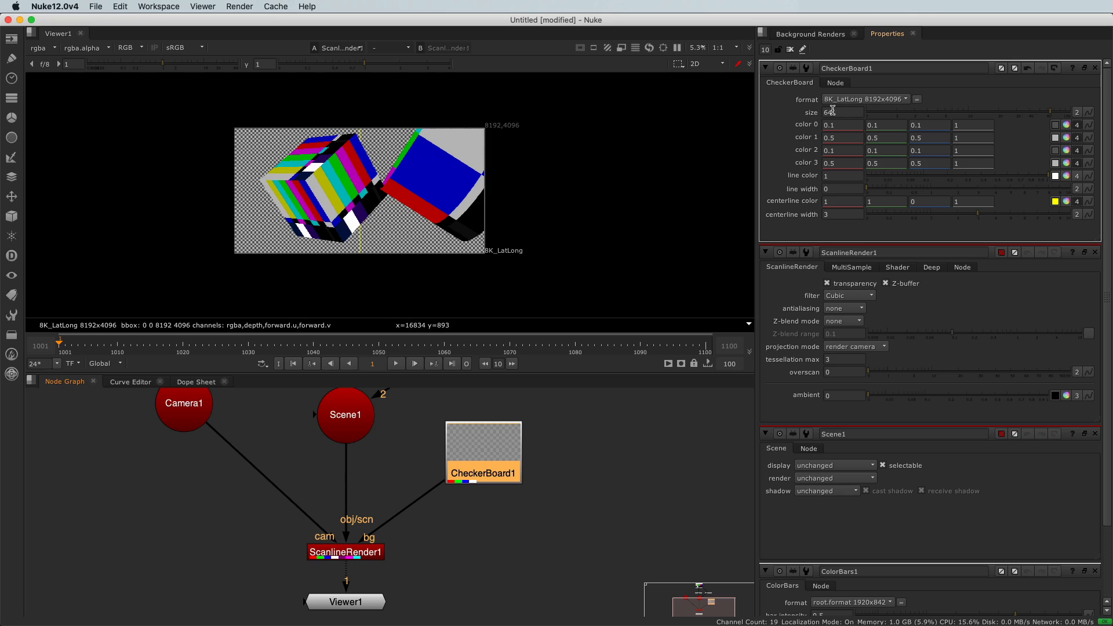
pyautogui.click(843, 100)
pyautogui.click(850, 111)
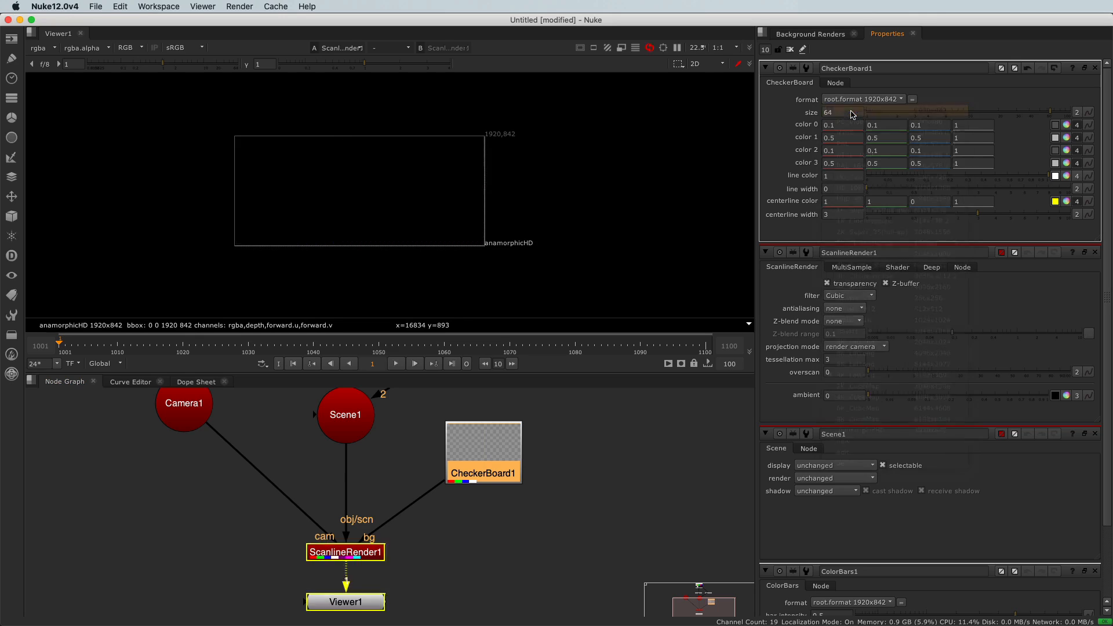
# Move the CheckerBoard farther away from ScanlineRender and add a Reformat node between them
pyautogui.moveTo(479, 481); pyautogui.dragTo(635, 458)
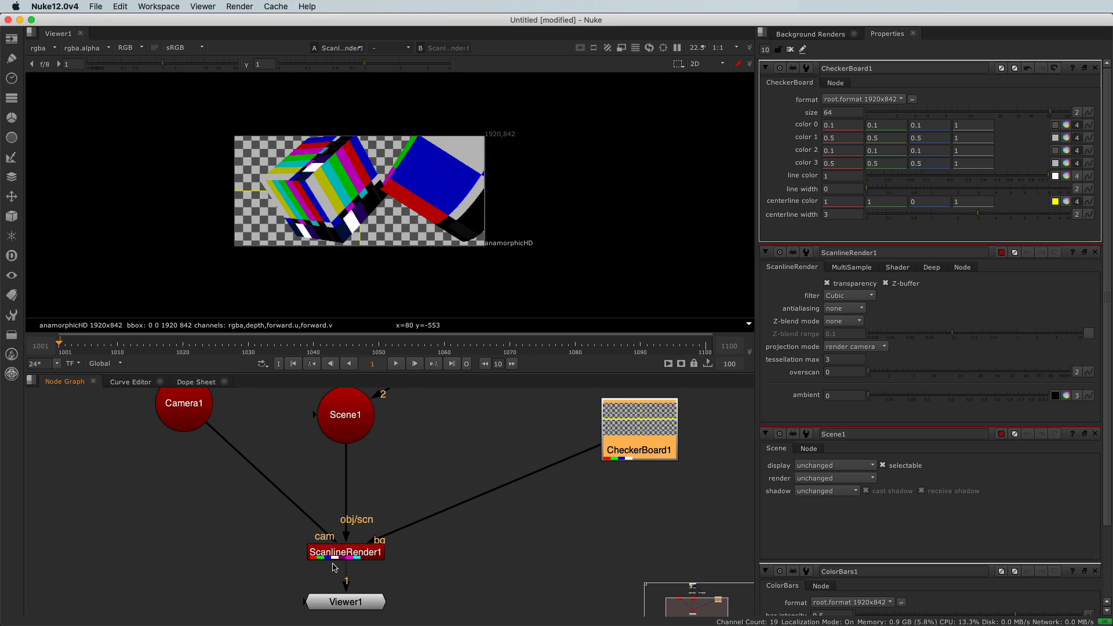
pyautogui.moveTo(290, 529); pyautogui.dragTo(402, 581)
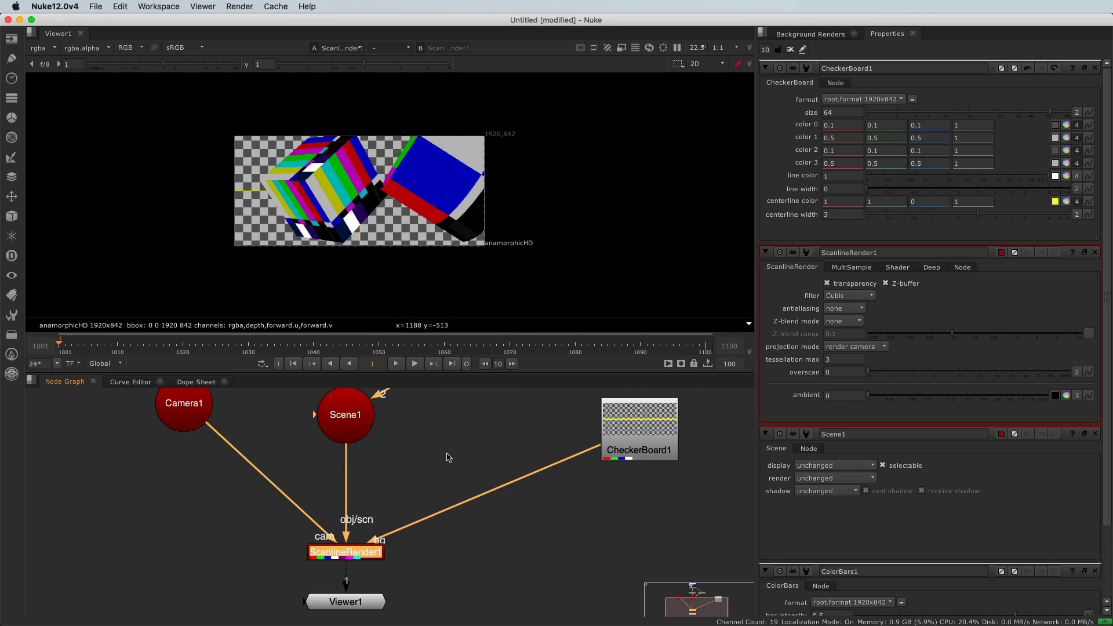
pyautogui.scroll(3, 464, 461)
pyautogui.click(464, 468)
pyautogui.press('Tab')
pyautogui.write('refor')
pyautogui.press('Return')
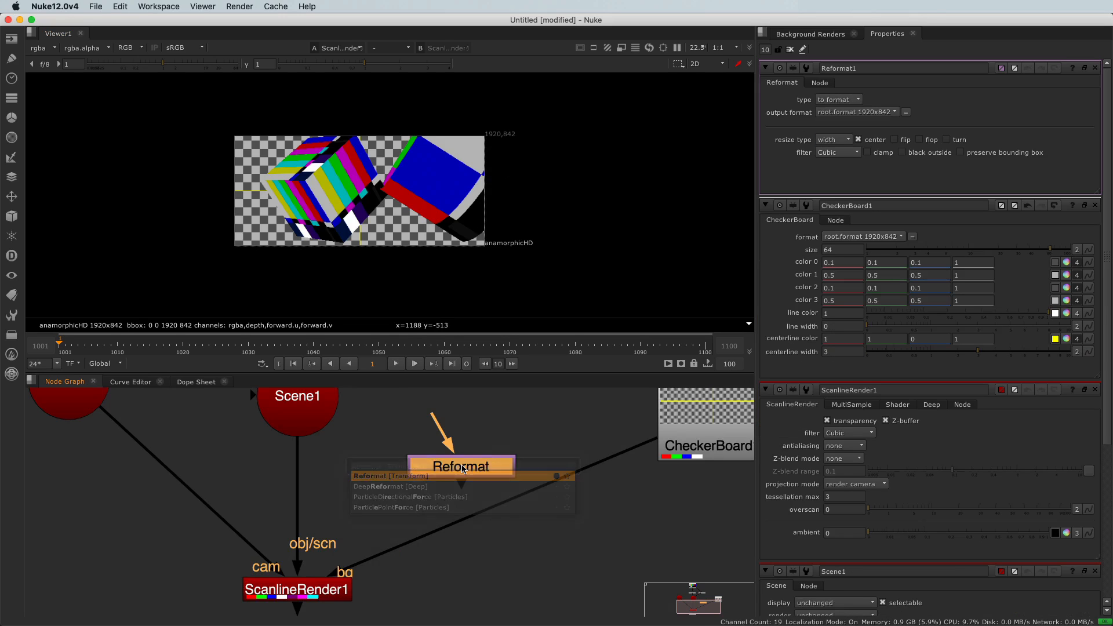
# Connect ScanlineRender's bg input to the Reformat node instead of the CheckerBoard, and set the Reformat's output format to NTSC 720x486
pyautogui.moveTo(637, 447); pyautogui.dragTo(493, 488)
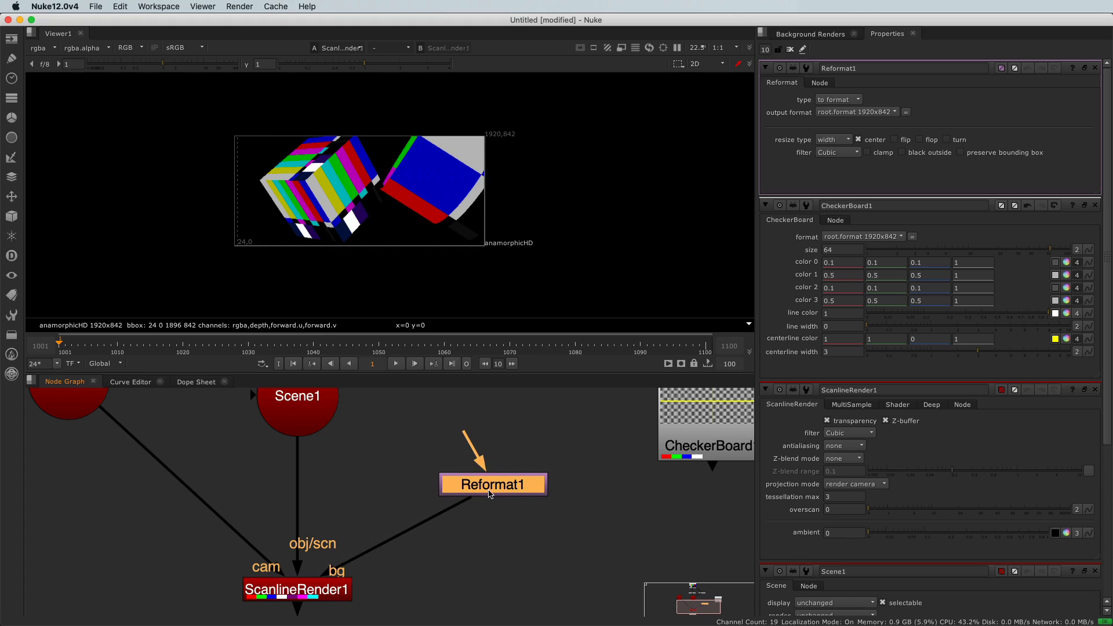
pyautogui.click(857, 116)
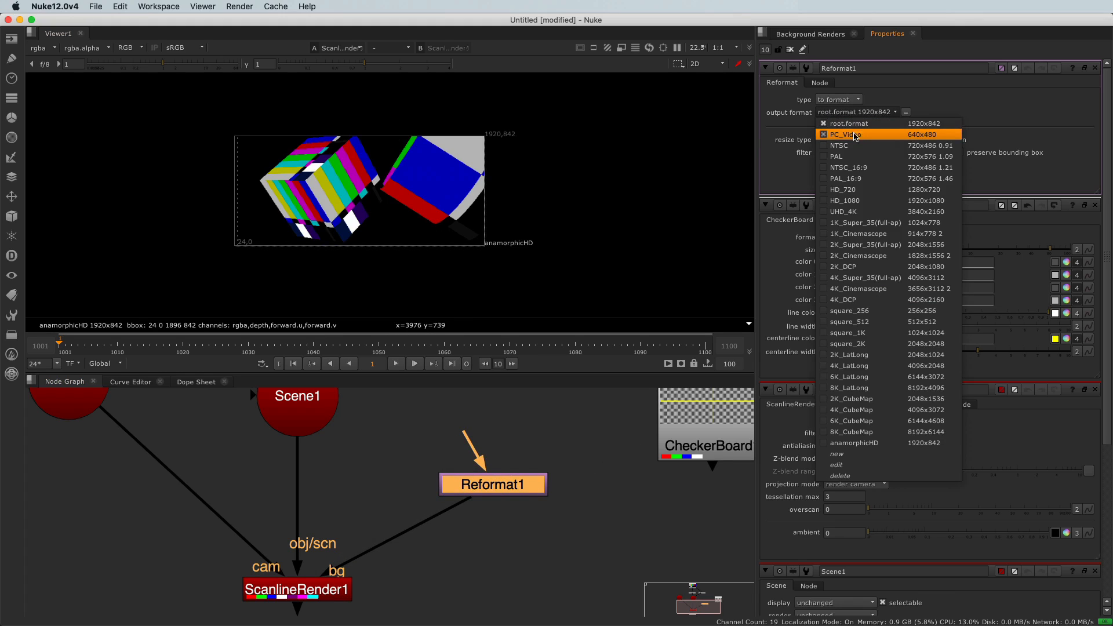
pyautogui.click(857, 145)
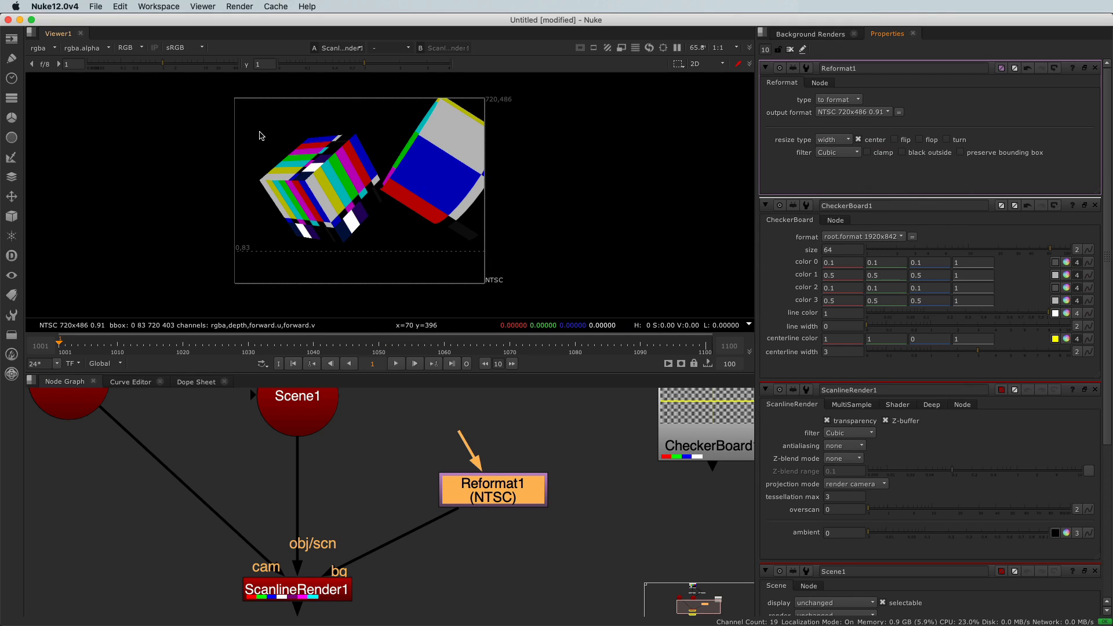
# Toggle the viewer between RGB and alpha to examine the render with only the Reformat node as background
pyautogui.press('a')
# Reconnect ScanlineRender's bg input to the CheckerBoard and toggle between RGB and alpha to examine the background's alpha
pyautogui.press('a')
pyautogui.press('a')
pyautogui.press('a')
pyautogui.moveTo(443, 520); pyautogui.dragTo(704, 435)
pyautogui.press('a')
pyautogui.press('a')
pyautogui.press('a')
pyautogui.press('a')
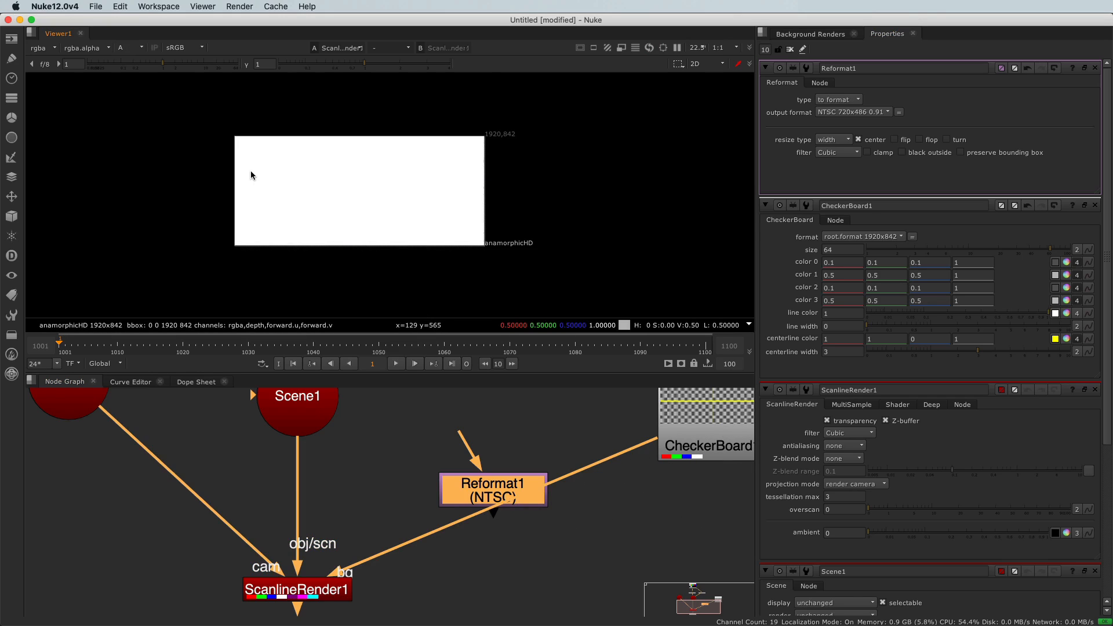
pyautogui.press('a')
pyautogui.press('a')
pyautogui.press('a')
pyautogui.press('a')
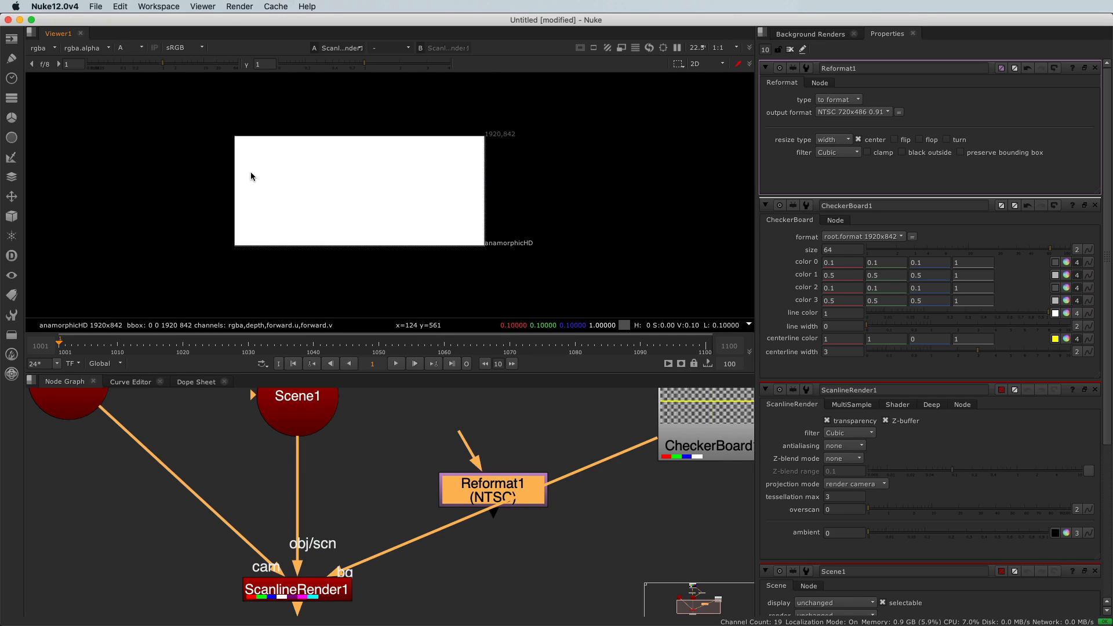
# Disconnect the CheckerBoard from ScanlineRender's bg input and view the render in RGB
pyautogui.moveTo(345, 570); pyautogui.dragTo(400, 520)
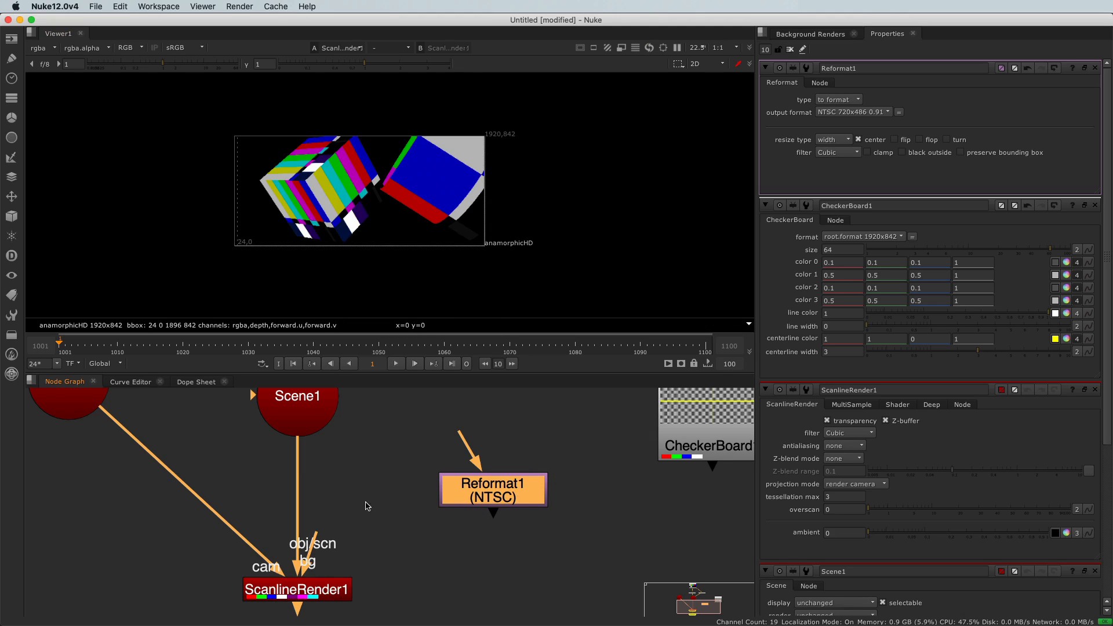
pyautogui.scroll(-6, 371, 504)
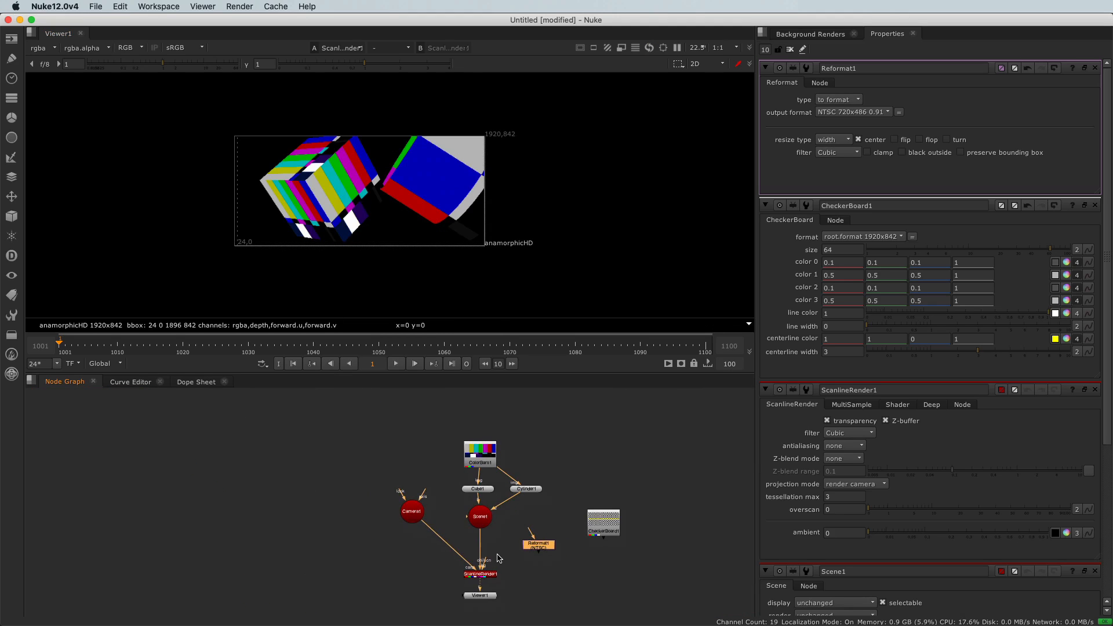
pyautogui.moveTo(497, 554); pyautogui.dragTo(492, 548, button='middle')
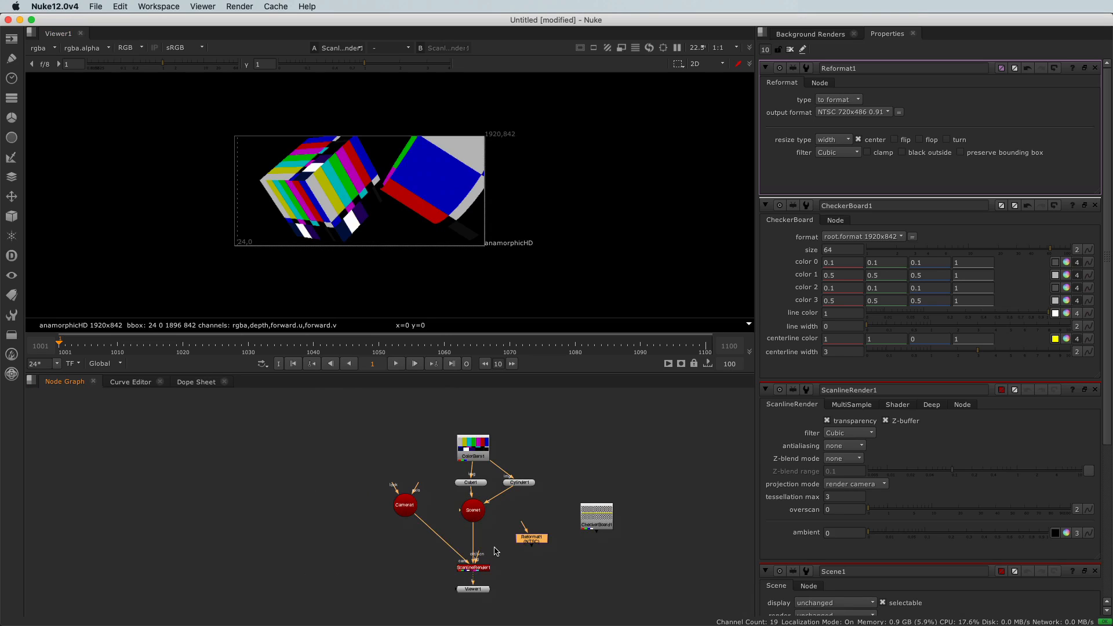